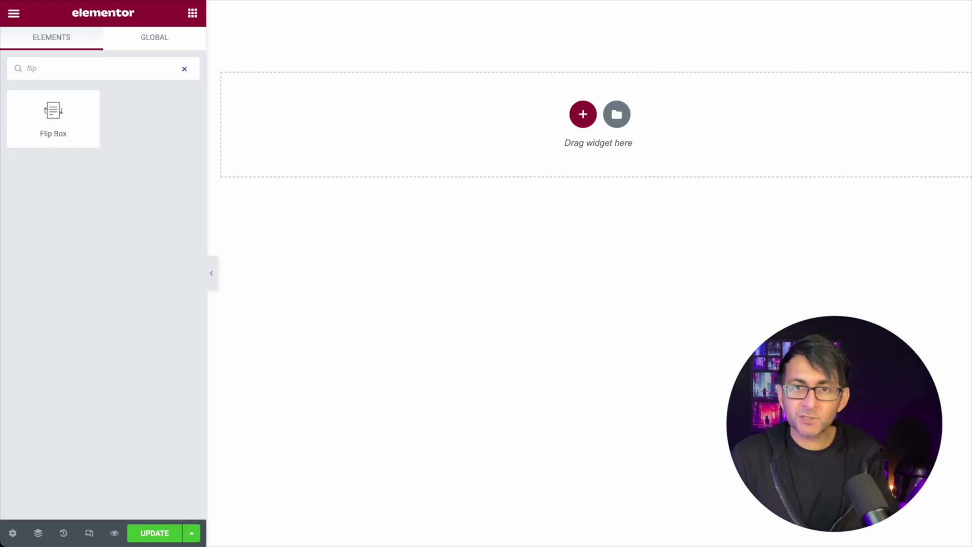
# Try a Flip Box widget, remove its star icon, then delete the section holding it.
pyautogui.moveTo(53, 114); pyautogui.dragTo(445, 110)
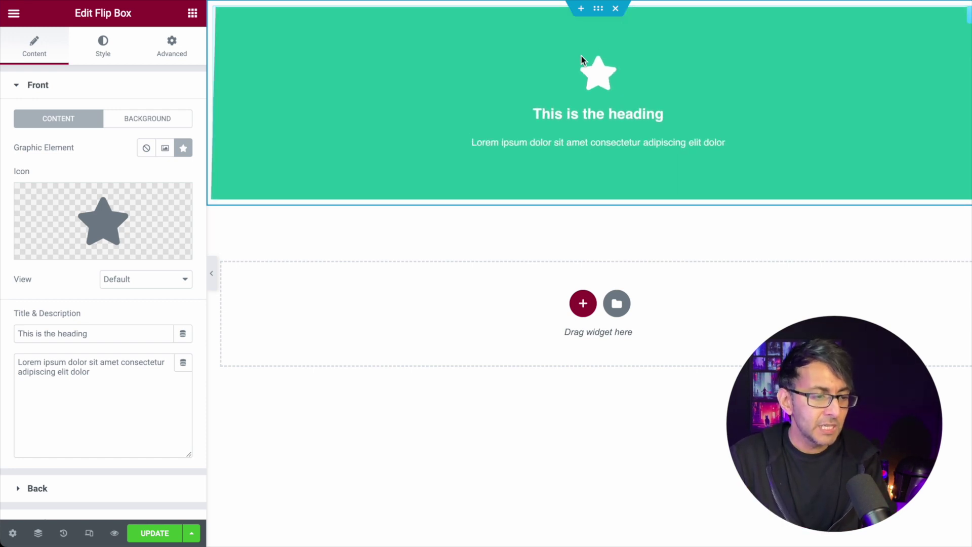
pyautogui.moveTo(582, 61); pyautogui.dragTo(510, 239)
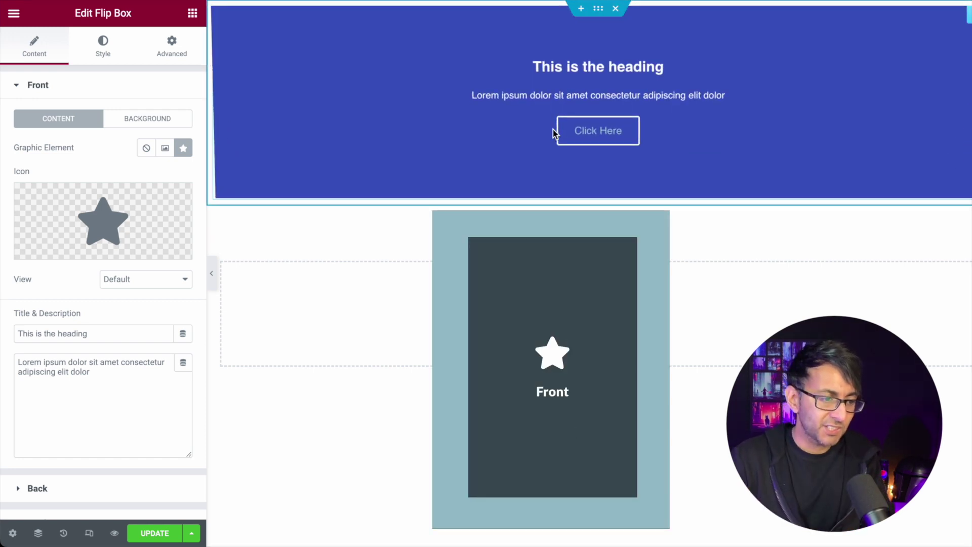
pyautogui.moveTo(148, 246)
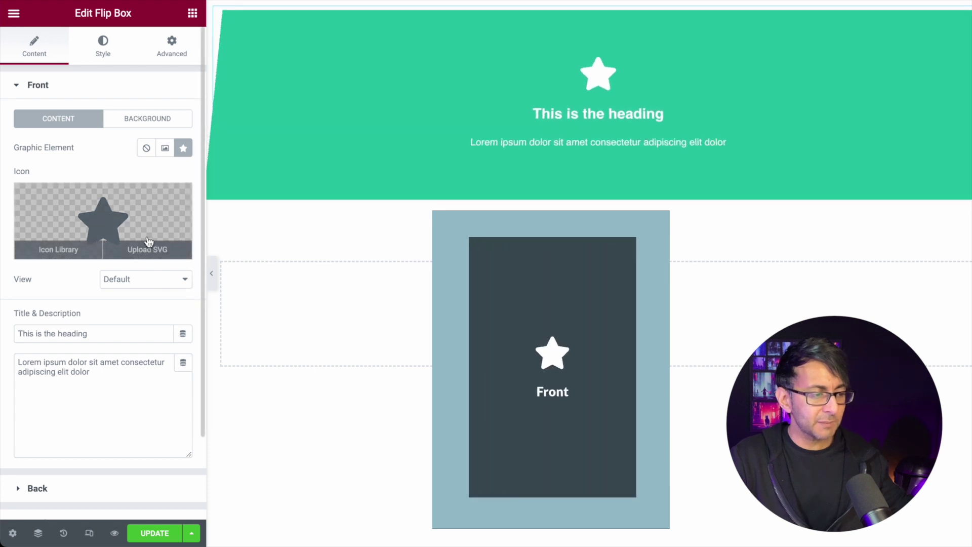
pyautogui.click(175, 198)
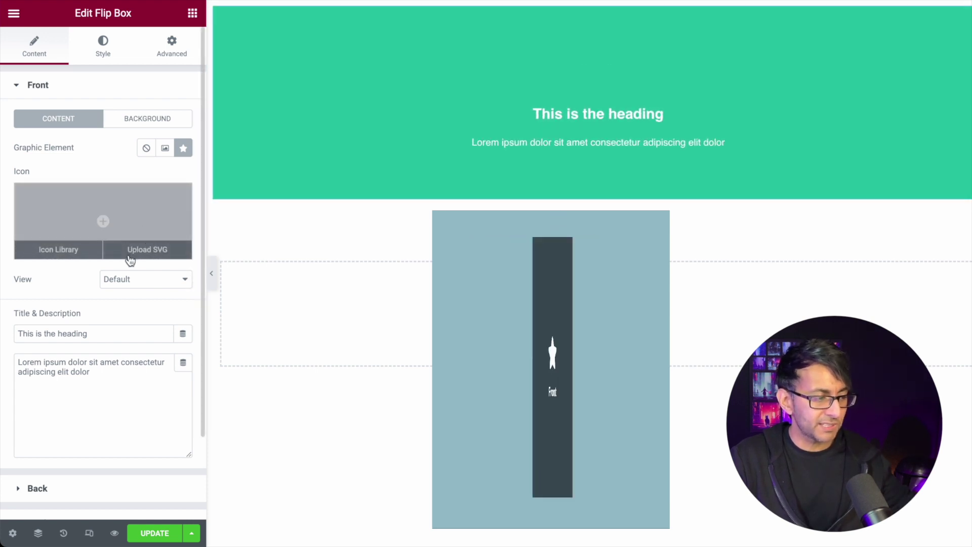
pyautogui.tripleClick(106, 386)
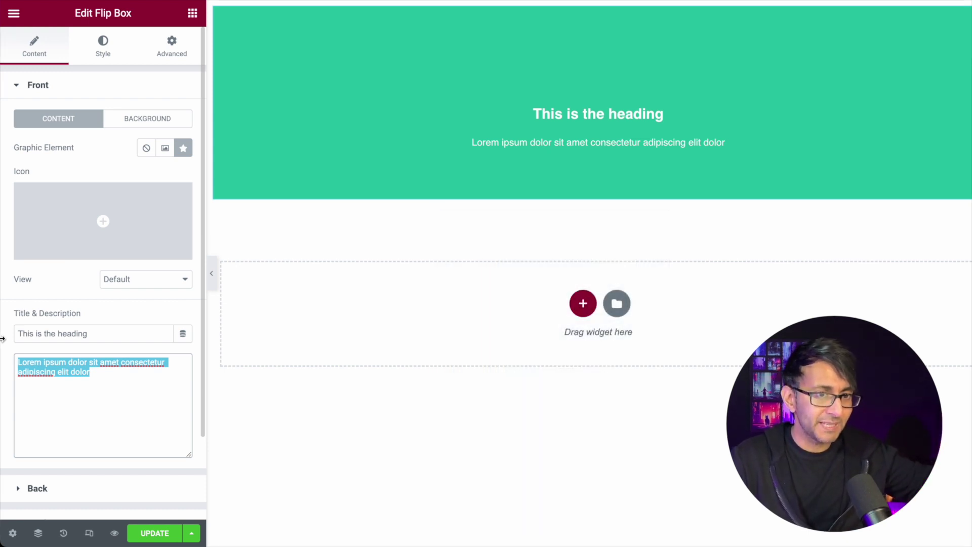
pyautogui.moveTo(594, 91)
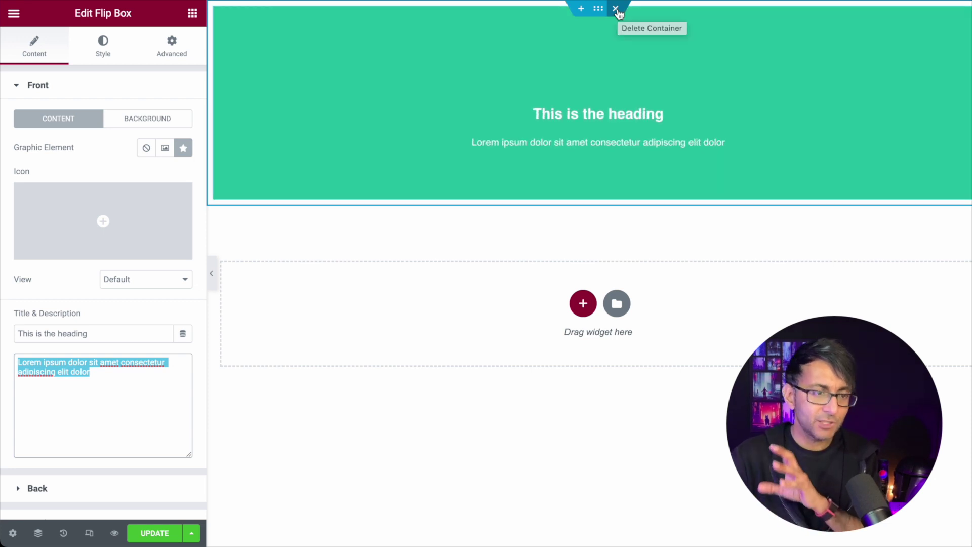
pyautogui.moveTo(558, 143)
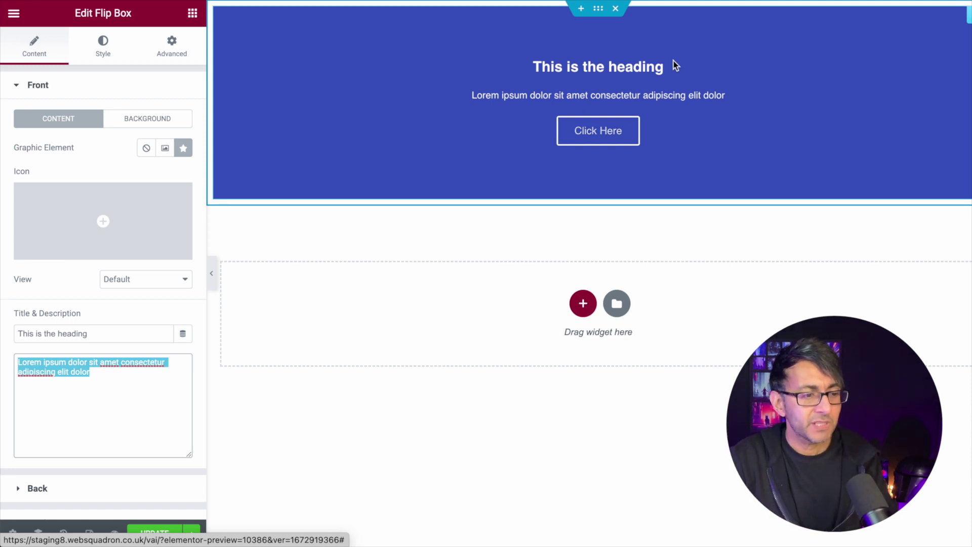
pyautogui.click(615, 8)
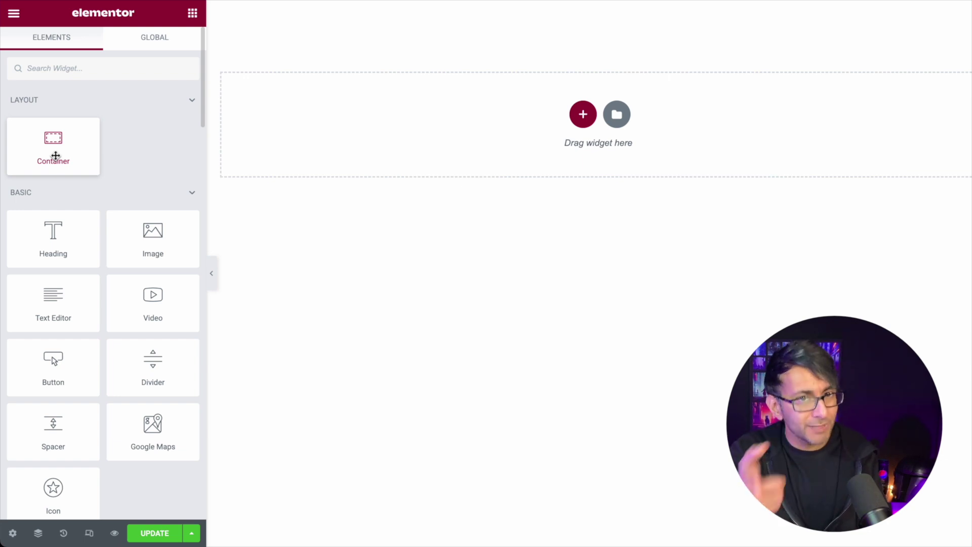
# Add an empty container with a minimum height of 100 VH.
pyautogui.moveTo(56, 155); pyautogui.dragTo(459, 149)
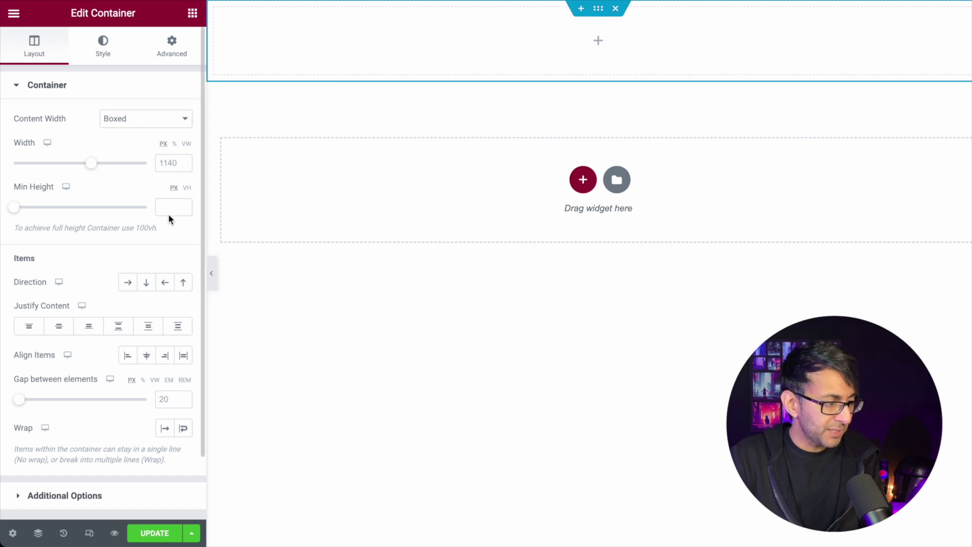
pyautogui.click(187, 188)
pyautogui.click(178, 204)
pyautogui.write('100')
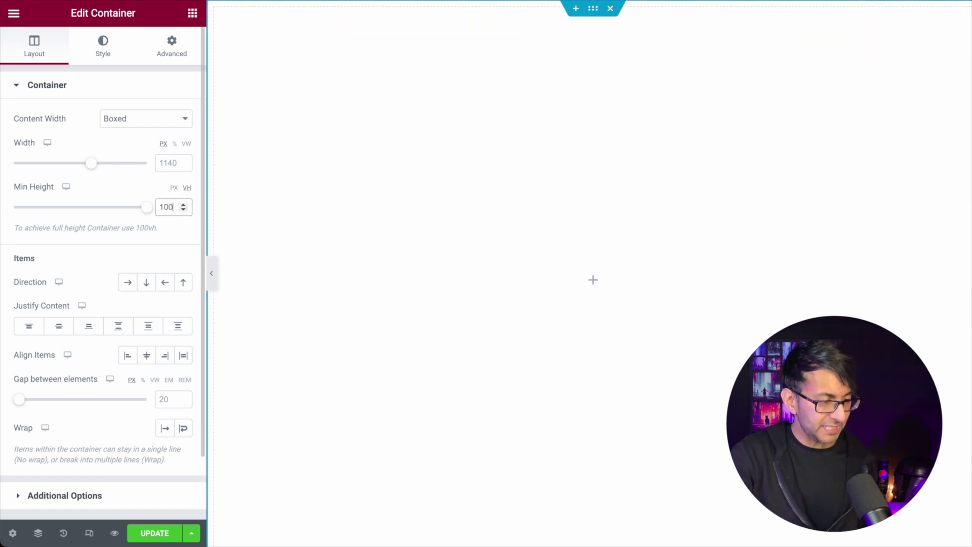
# Give the container a plain light blue global colour background.
pyautogui.click(120, 63)
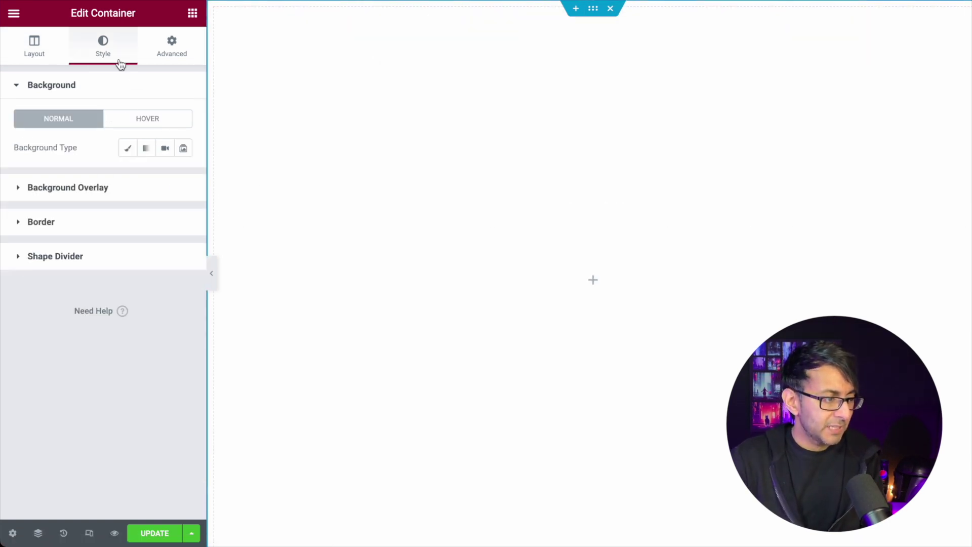
pyautogui.click(127, 150)
pyautogui.click(164, 176)
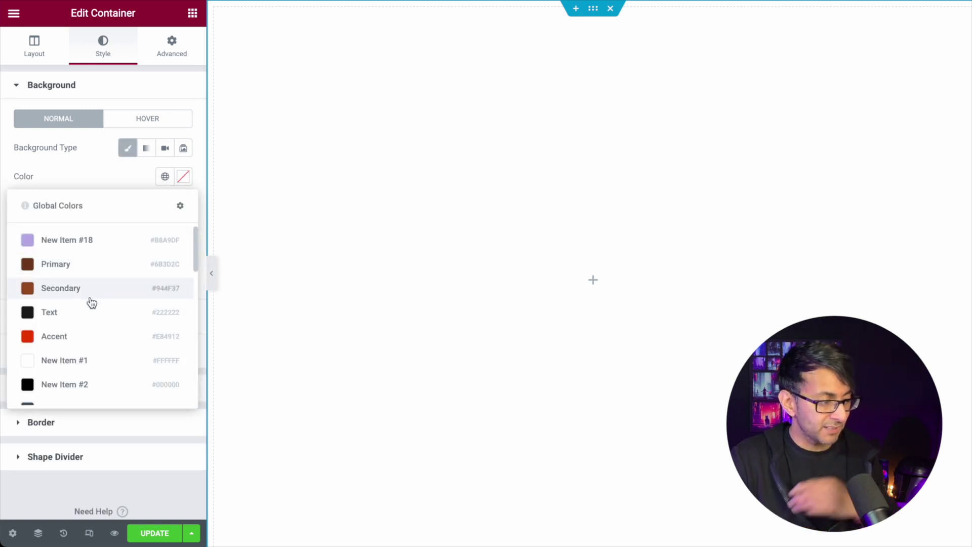
pyautogui.scroll(-2, 91, 347)
pyautogui.scroll(-1, 93, 358)
pyautogui.click(91, 361)
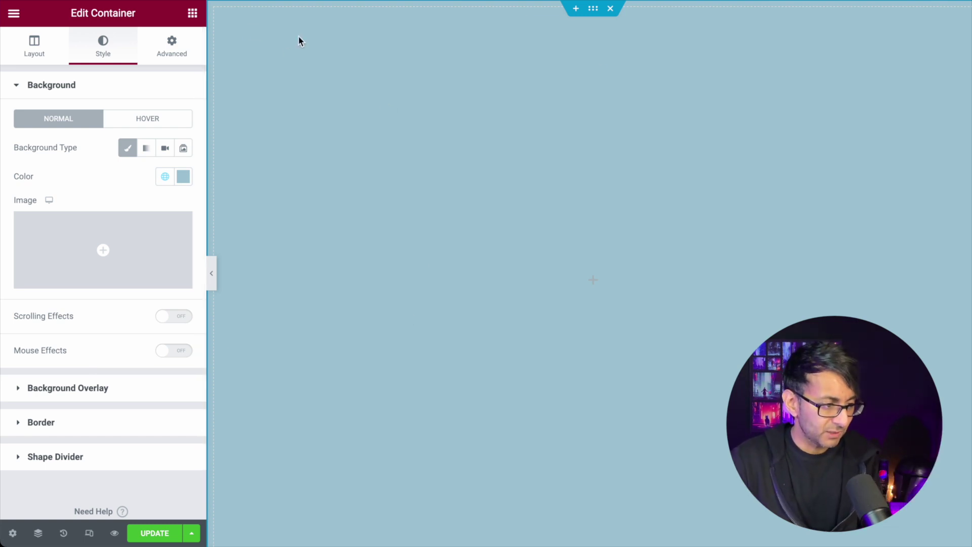
# Add a new container inside the light blue container, using the Navigator.
pyautogui.click(38, 533)
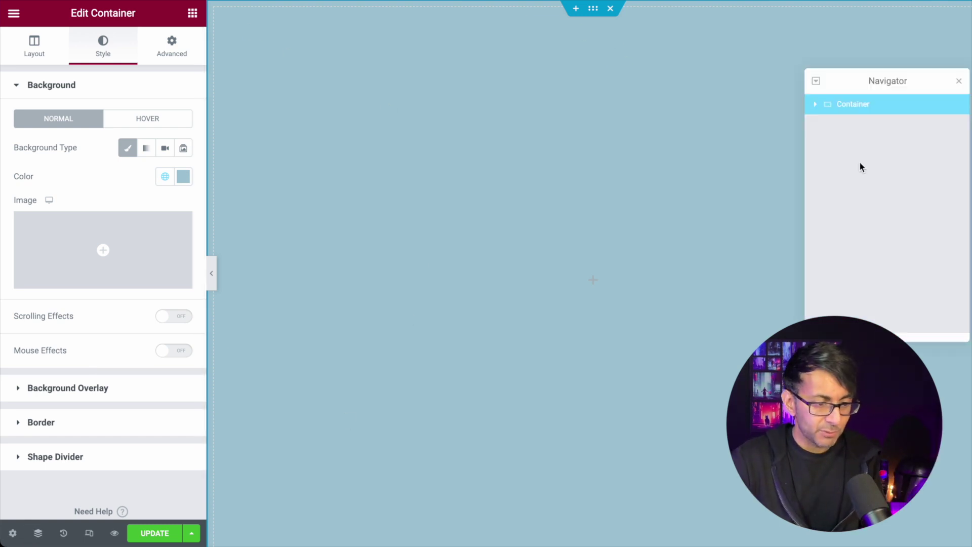
pyautogui.click(816, 105)
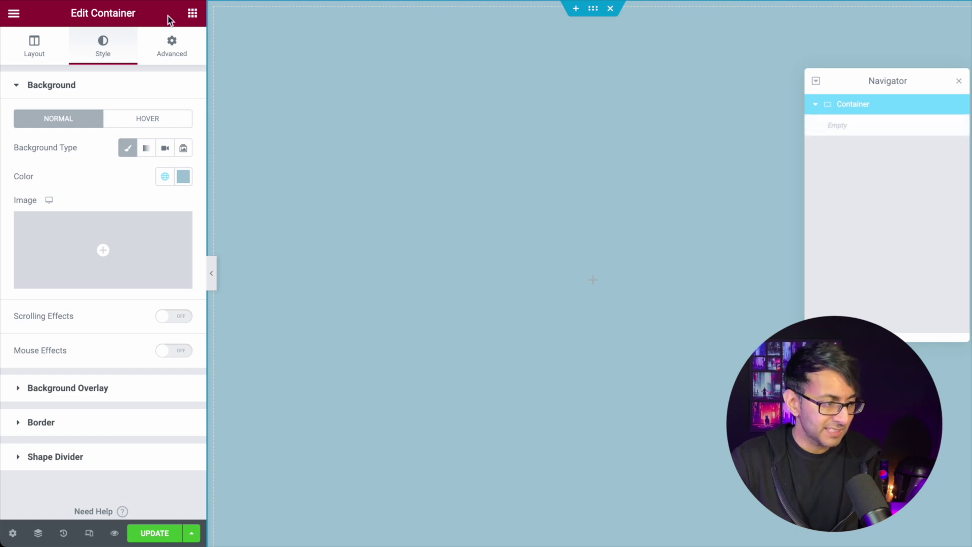
pyautogui.click(193, 13)
pyautogui.moveTo(50, 138); pyautogui.dragTo(590, 213)
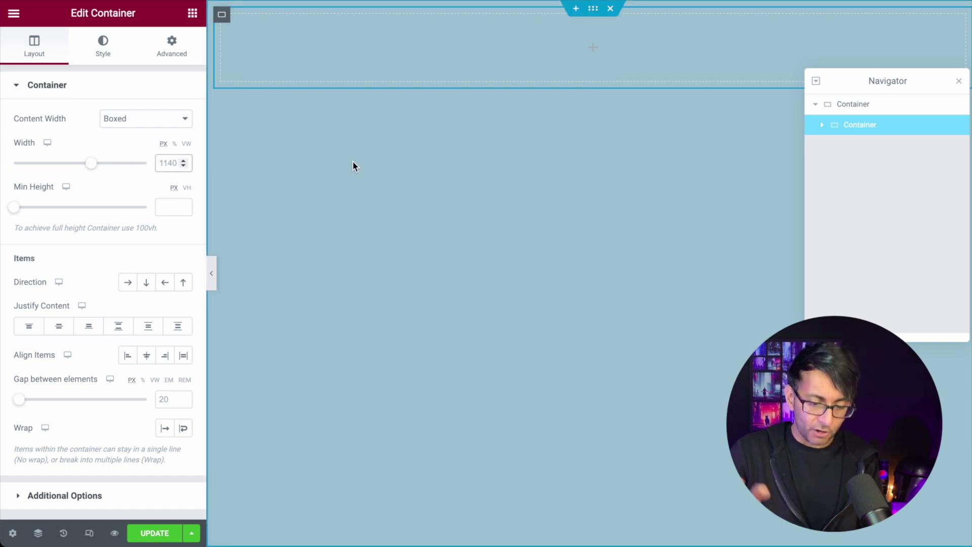
# Size the inner container to 300 px width and 400 px minimum height.
pyautogui.click(170, 163)
pyautogui.write('300')
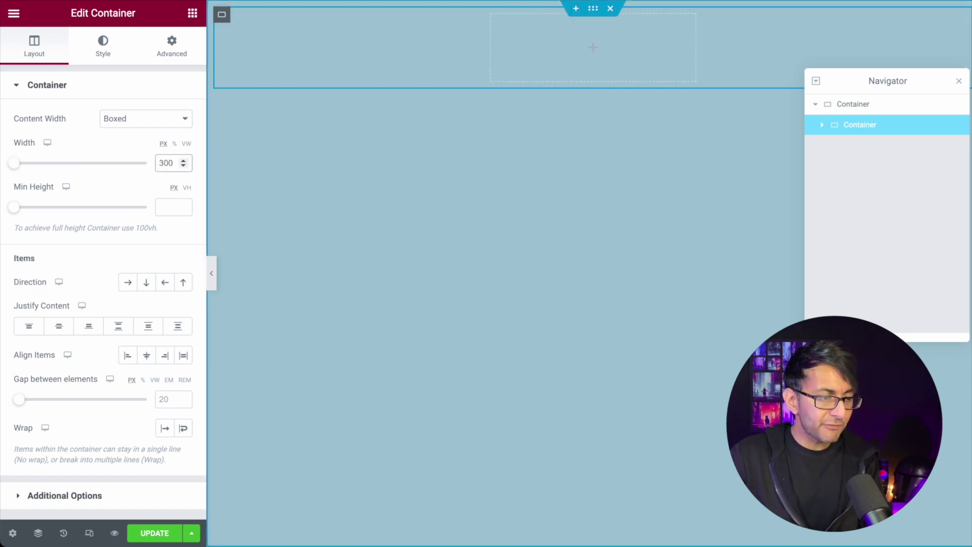
pyautogui.click(174, 206)
pyautogui.write('400')
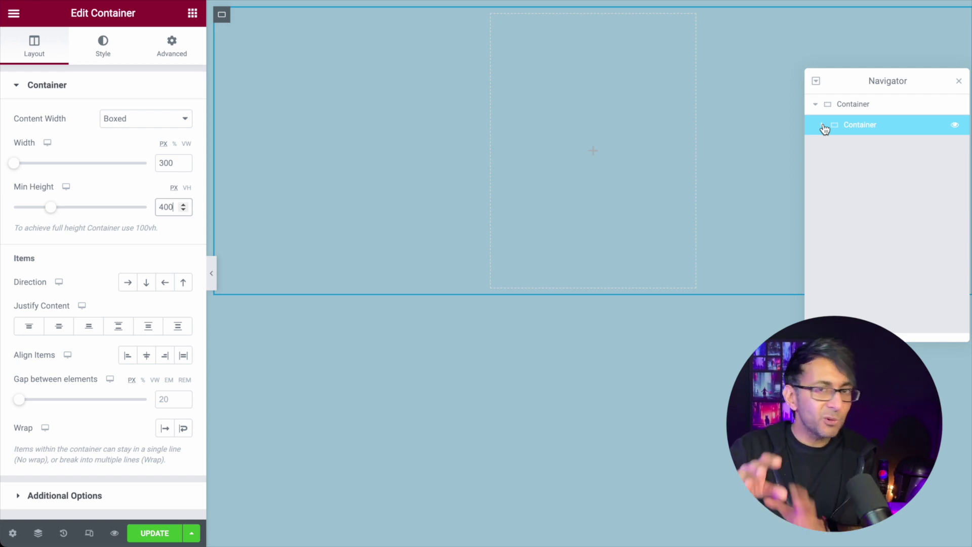
# Duplicate the inner container and nest the copy inside the first one.
pyautogui.rightClick(845, 125)
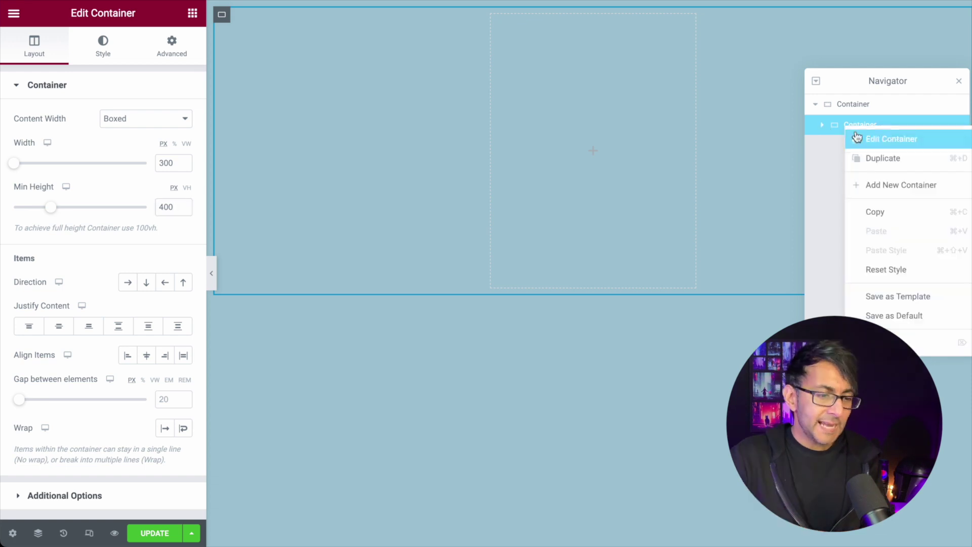
pyautogui.click(875, 158)
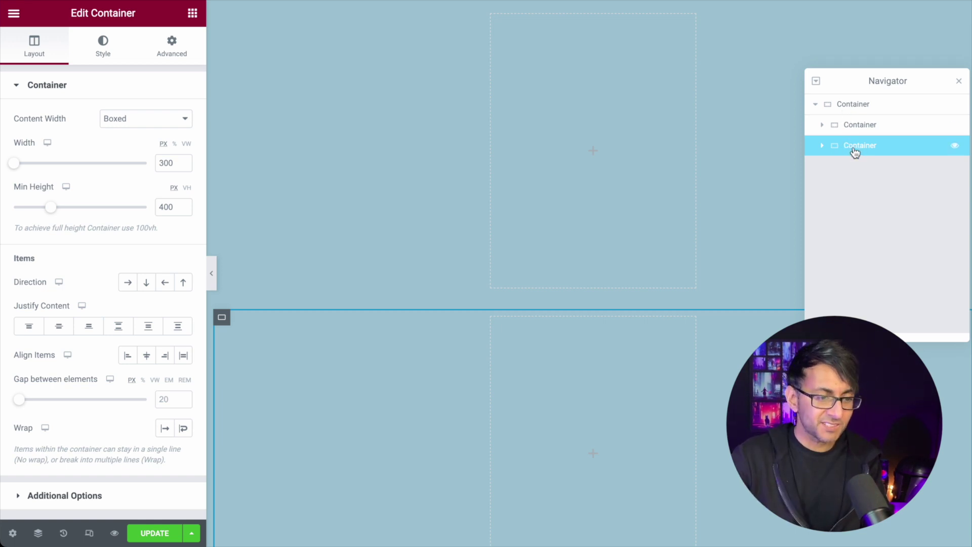
pyautogui.moveTo(857, 151); pyautogui.dragTo(884, 156)
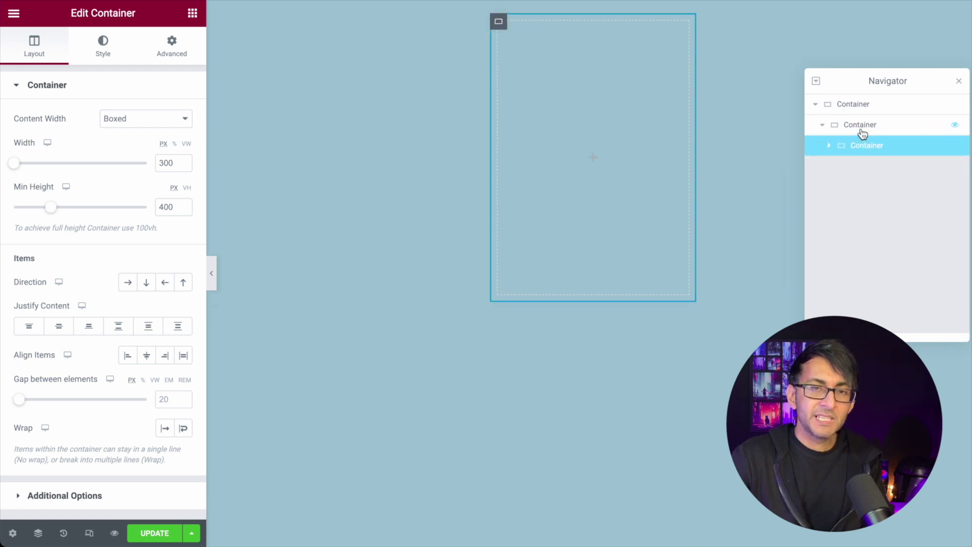
# Set the nested inner container's margin and padding to zero.
pyautogui.click(878, 128)
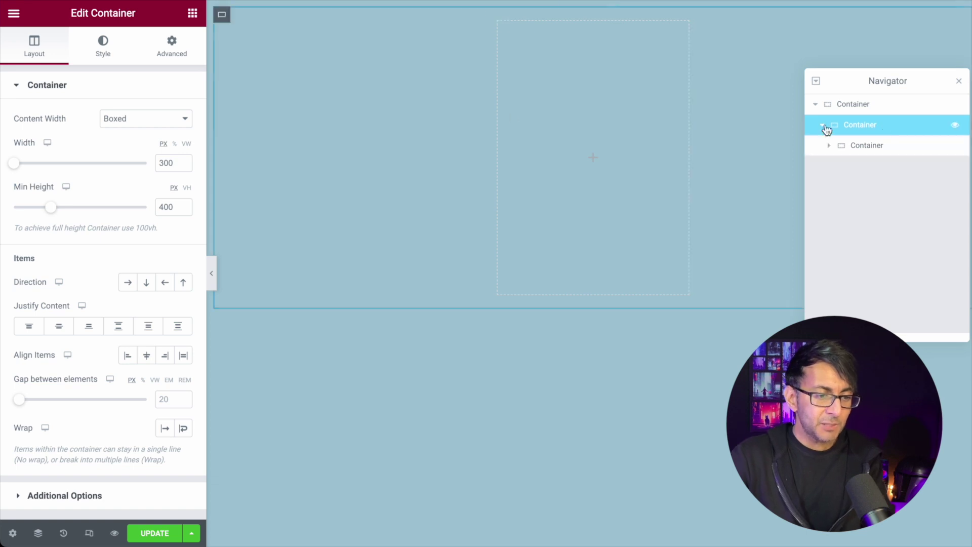
pyautogui.click(167, 50)
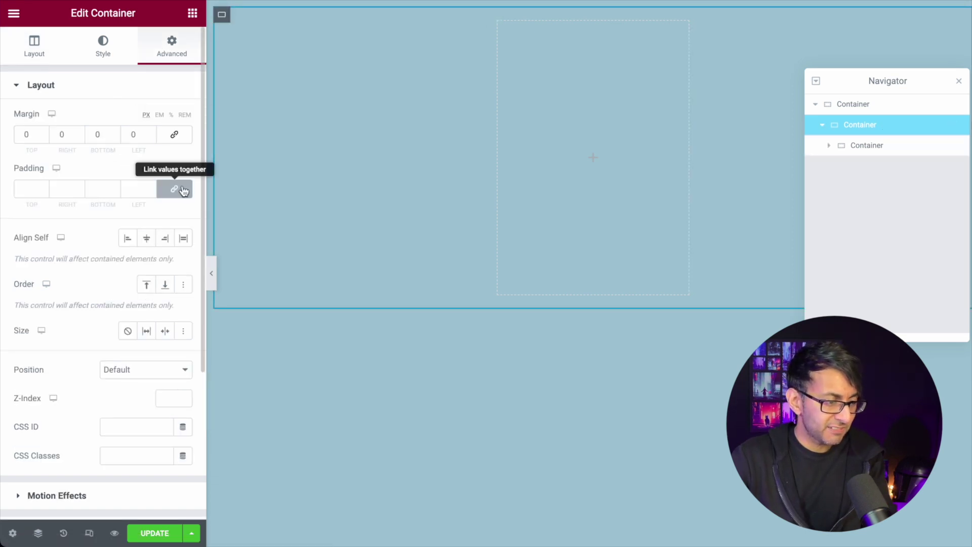
pyautogui.click(874, 148)
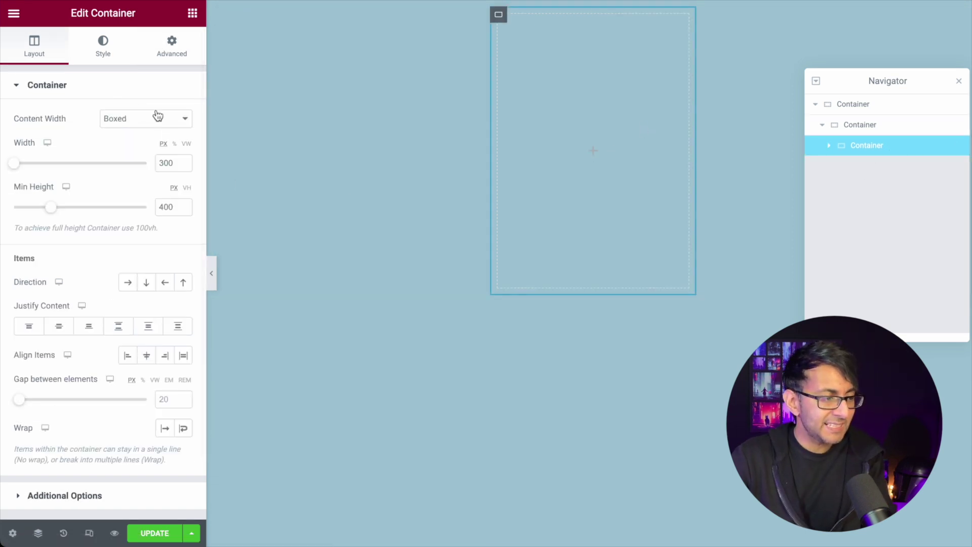
pyautogui.click(169, 55)
pyautogui.click(175, 135)
pyautogui.click(174, 189)
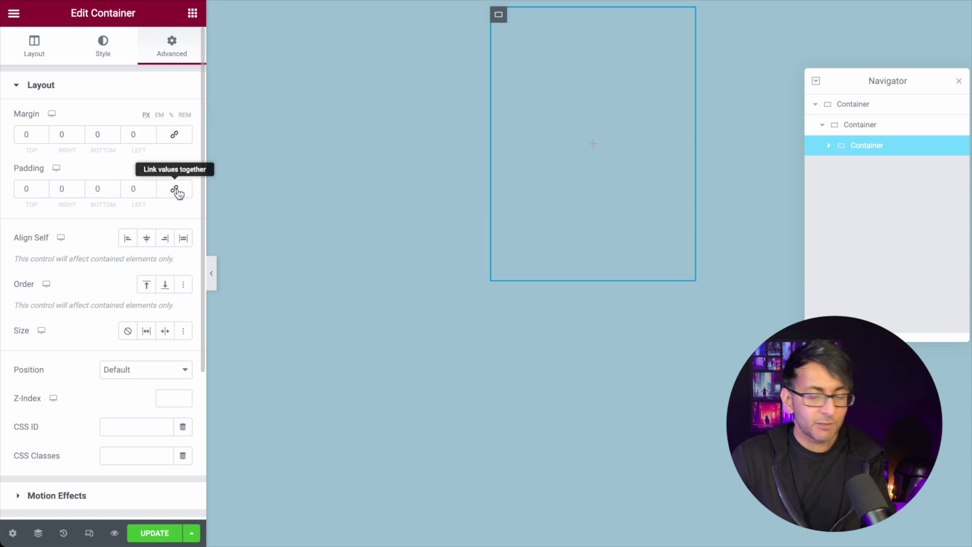
# Set the outer light blue container's Justify Content to Center.
pyautogui.click(876, 108)
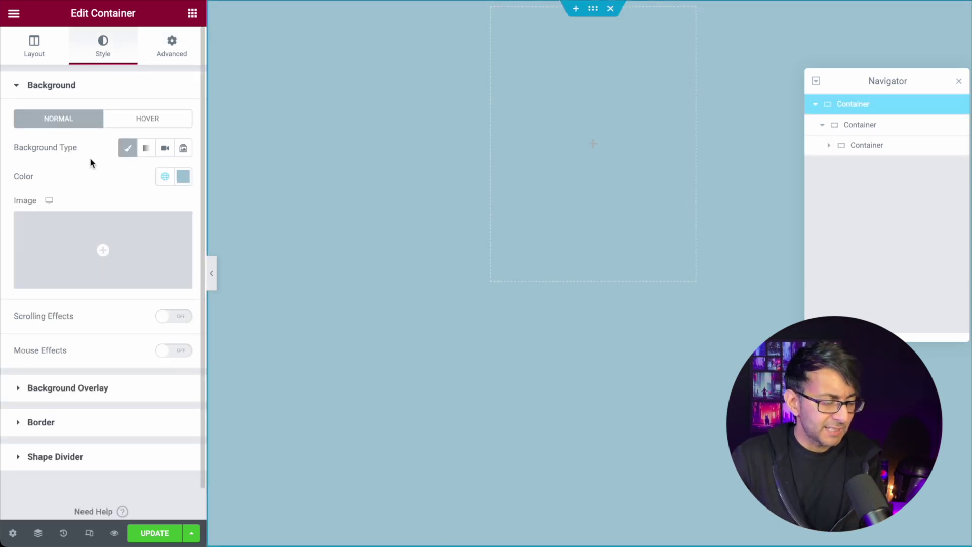
pyautogui.click(27, 48)
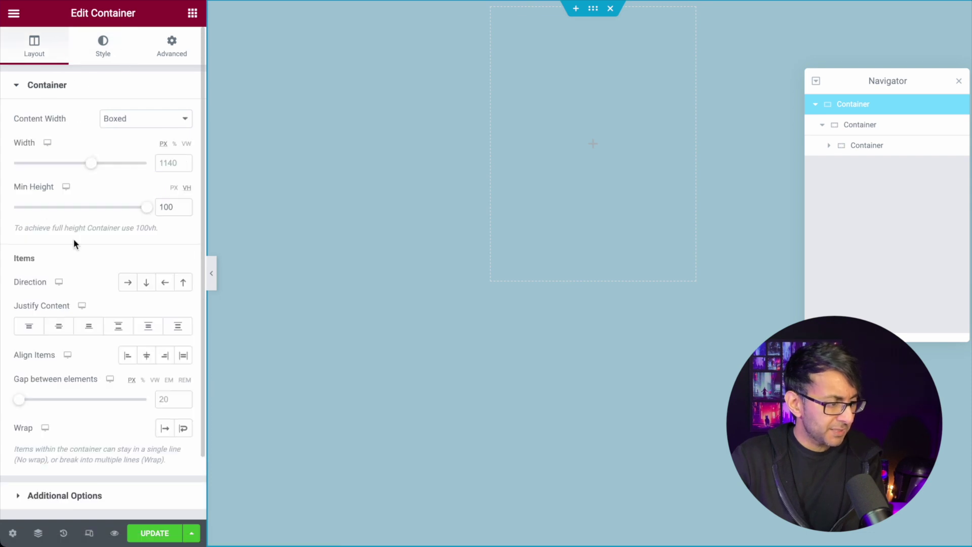
pyautogui.click(66, 329)
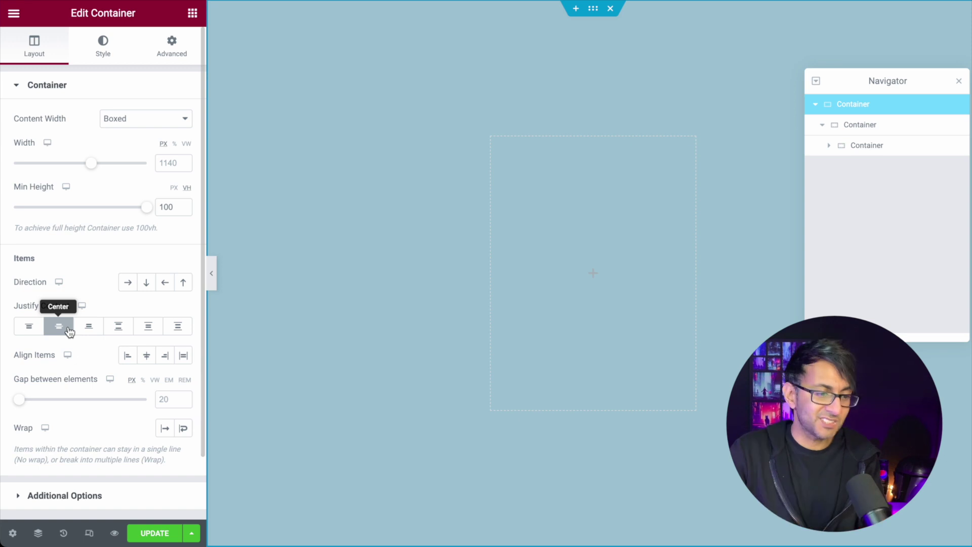
pyautogui.click(871, 129)
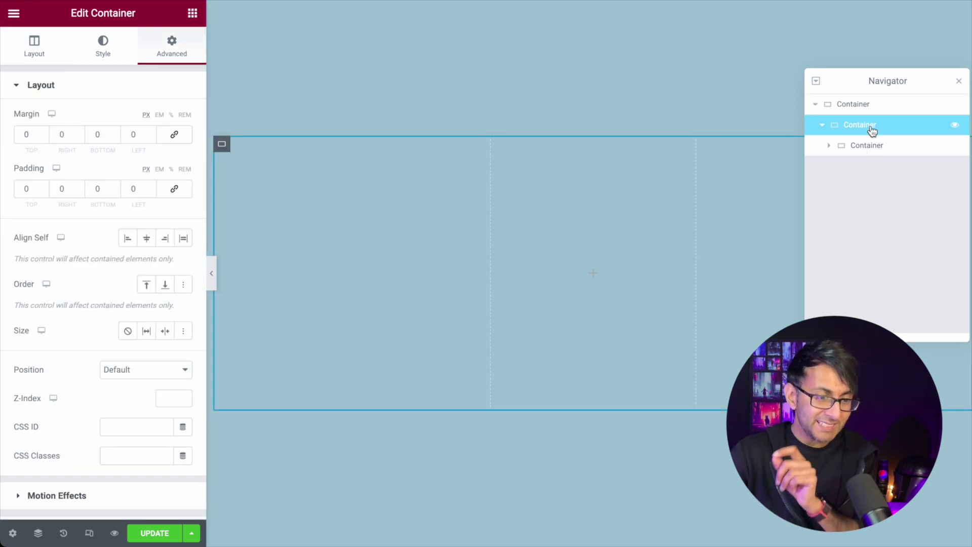
# Rename the middle container 'flip-container' and give it CSS class flip-container, fixing the typo.
pyautogui.doubleClick(871, 129)
pyautogui.write('flip-con')
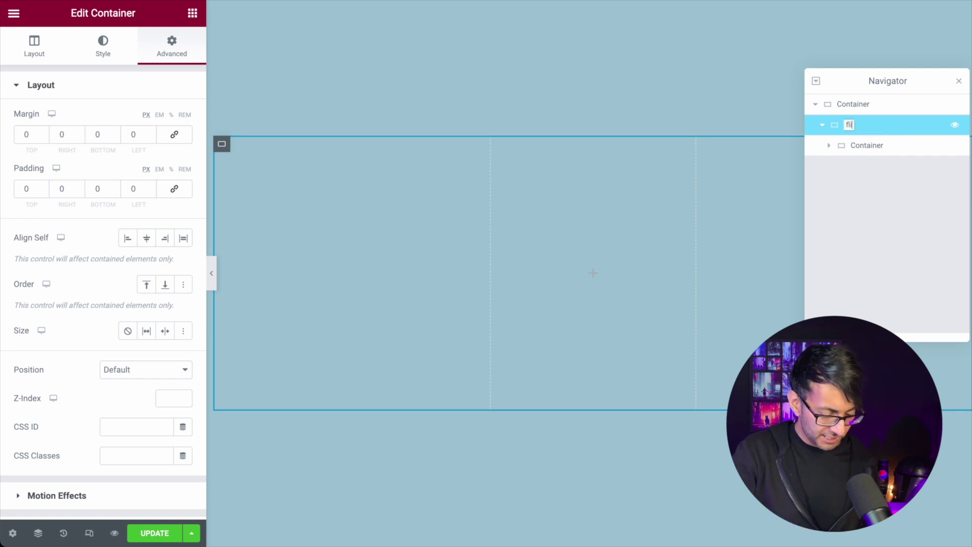
pyautogui.write('tainer')
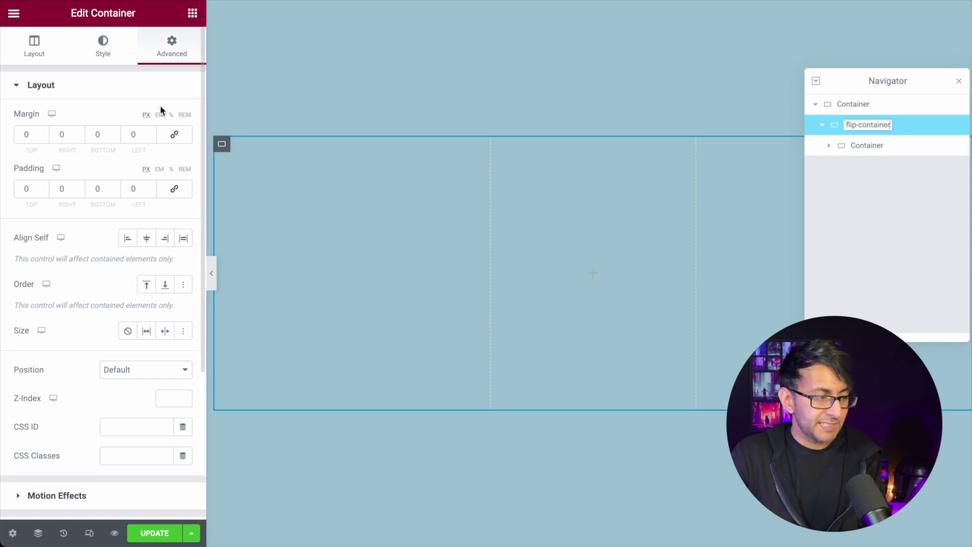
pyautogui.click(153, 459)
pyautogui.write('f')
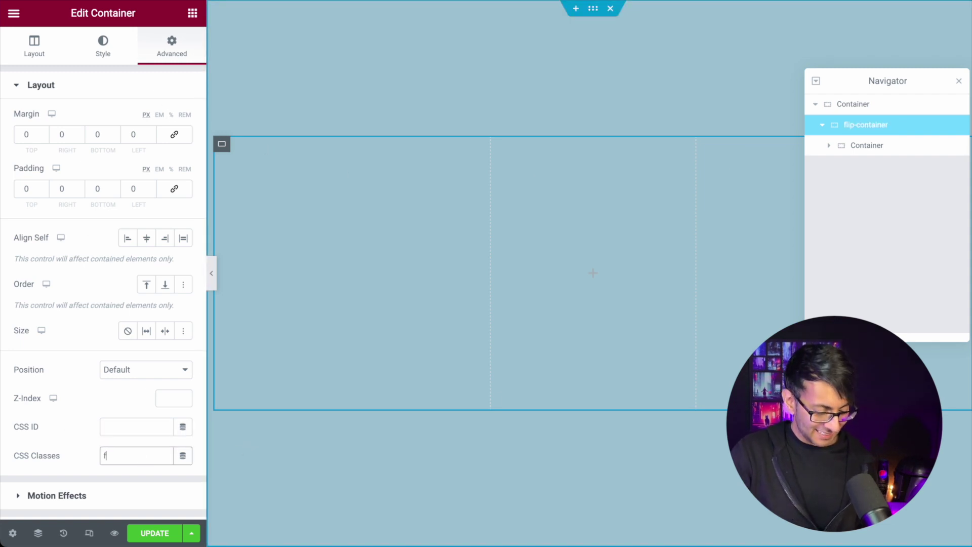
pyautogui.write('lip-comtainer')
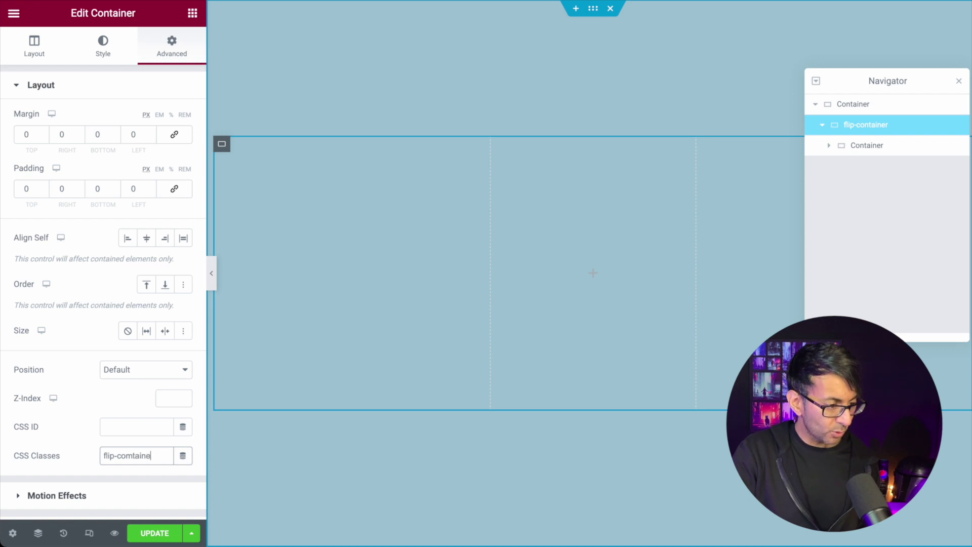
pyautogui.click(126, 456)
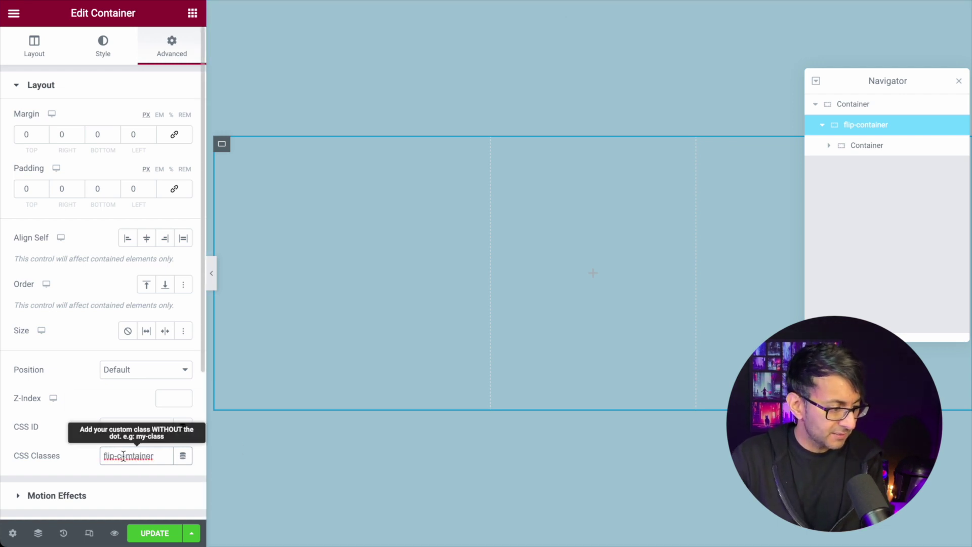
pyautogui.press('Delete')
pyautogui.write('n')
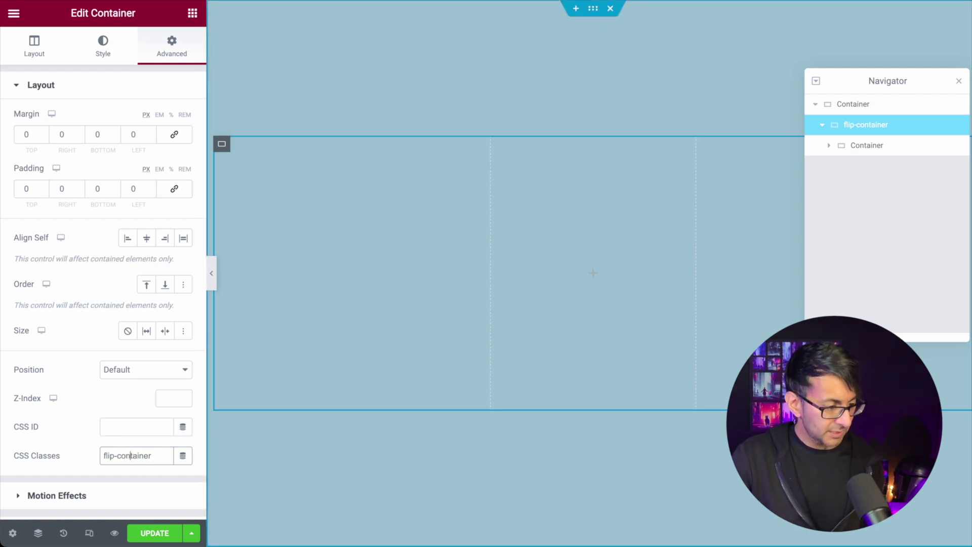
pyautogui.scroll(-1, 128, 374)
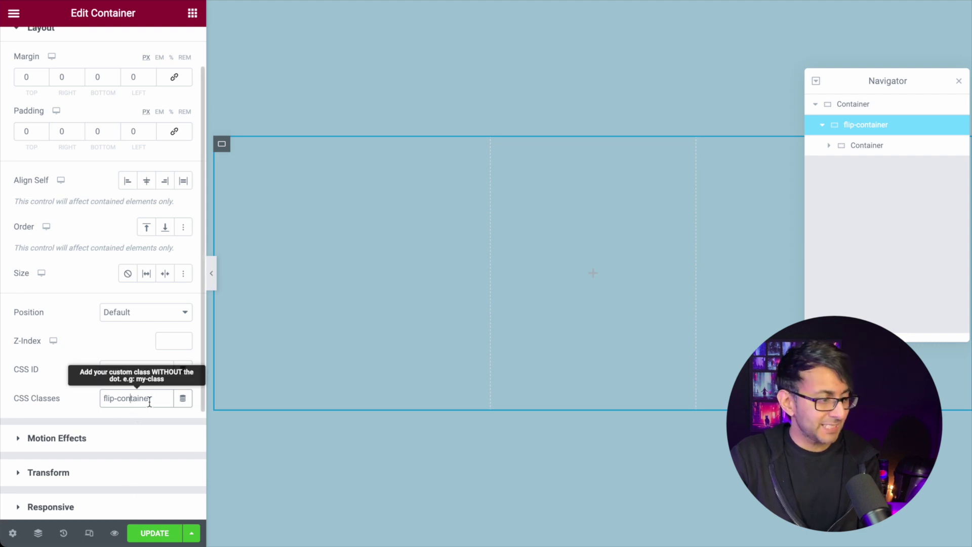
# Rename the innermost container 'flipper' and give it the CSS class flipper.
pyautogui.click(875, 153)
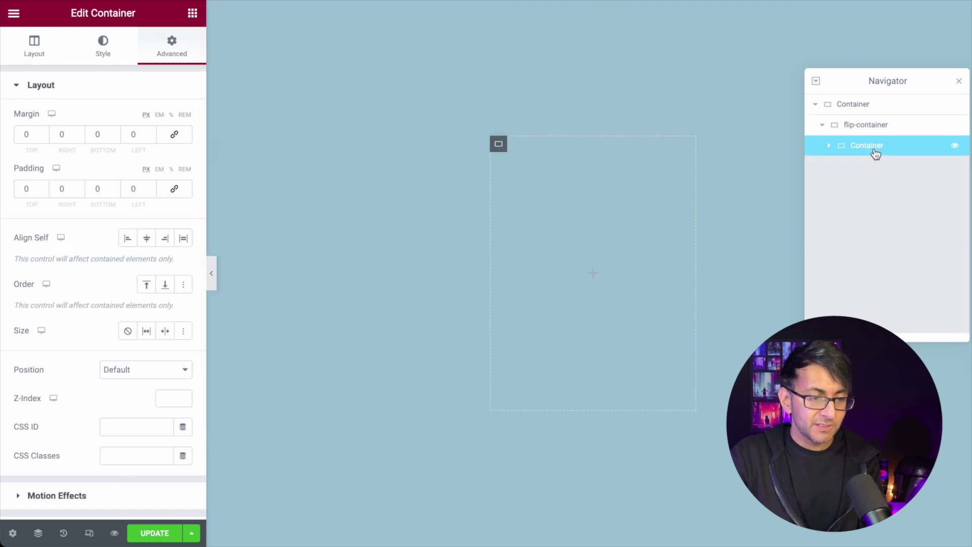
pyautogui.doubleClick(876, 153)
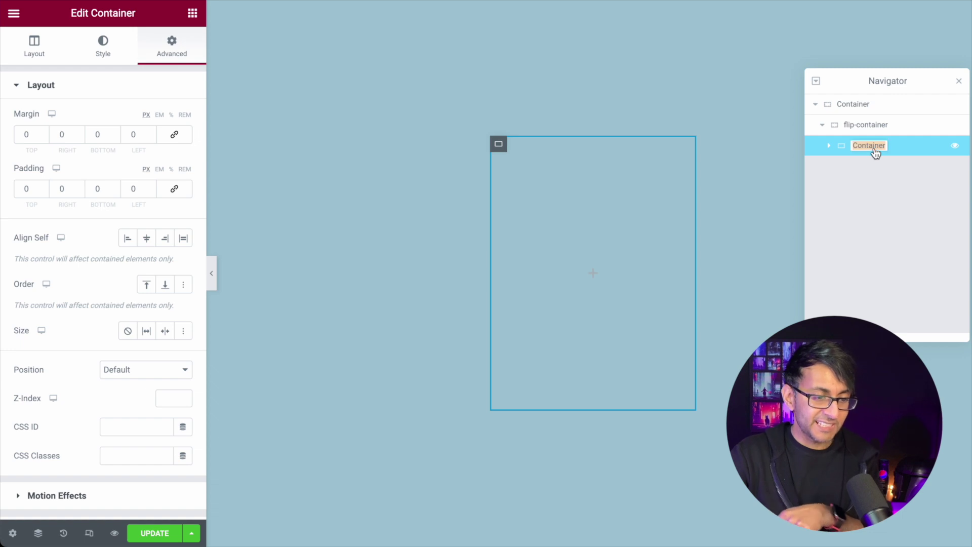
pyautogui.write('flipper')
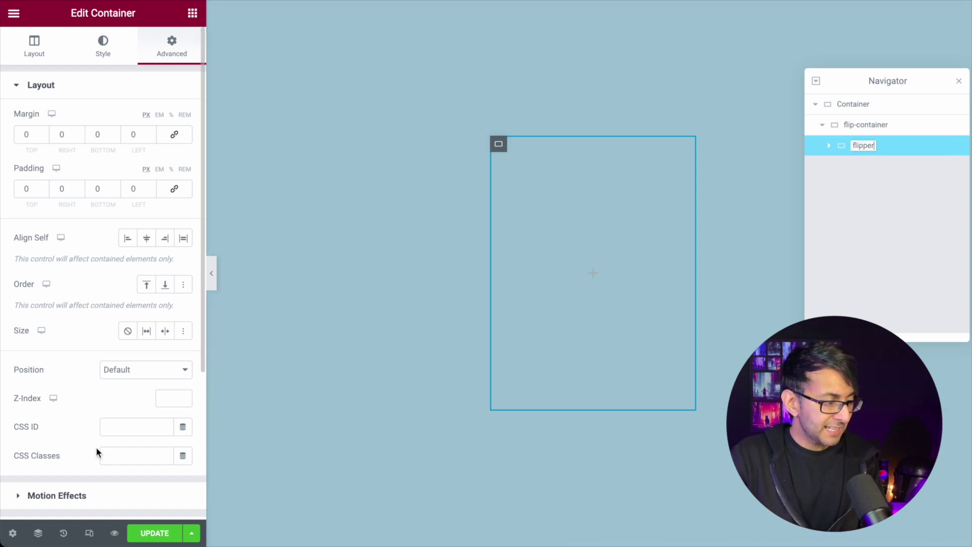
pyautogui.click(116, 455)
pyautogui.write('flippe')
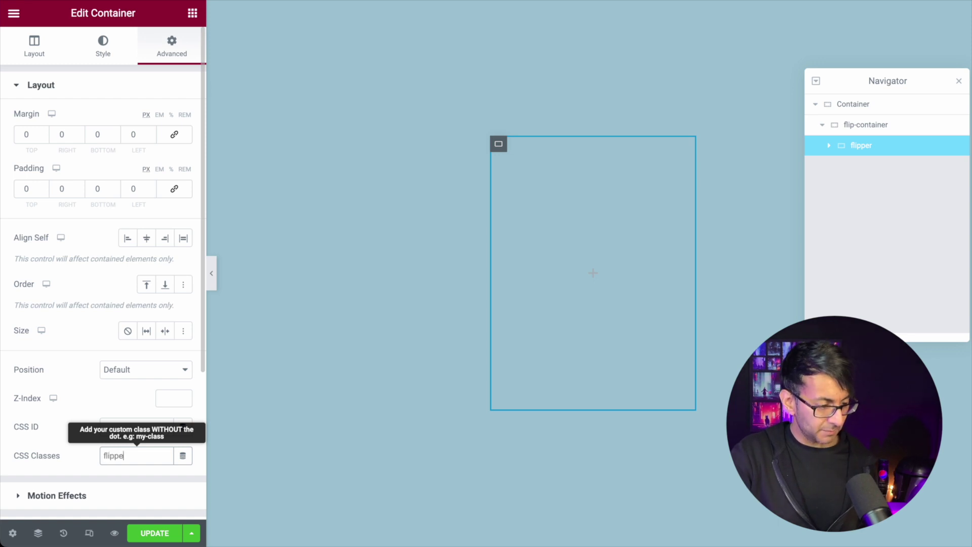
pyautogui.write('r')
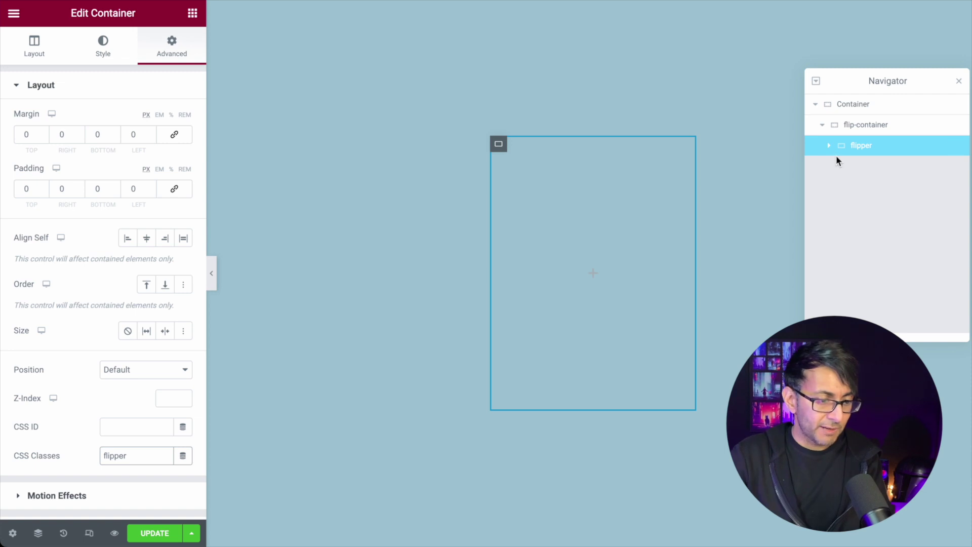
# Review the width and height settings of flip-container and flipper.
pyautogui.click(882, 125)
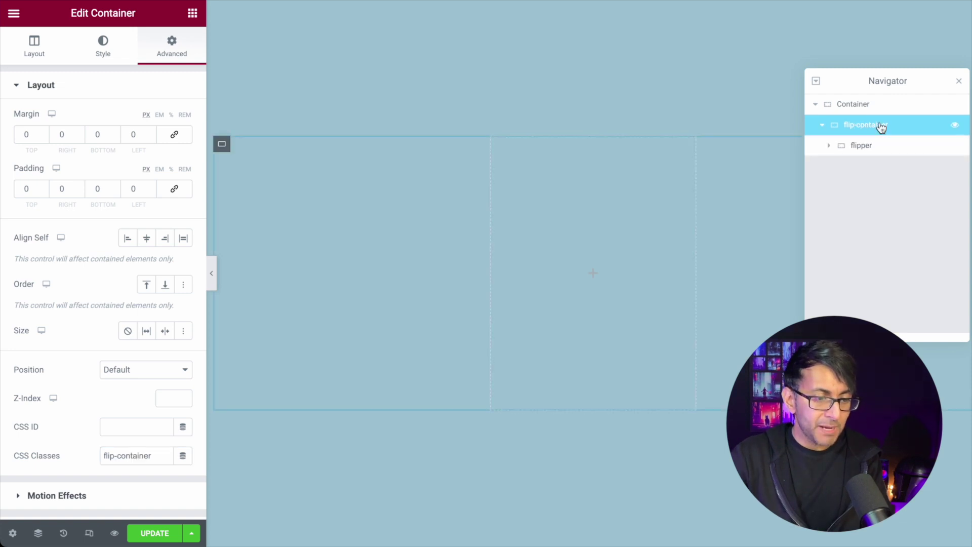
pyautogui.click(45, 52)
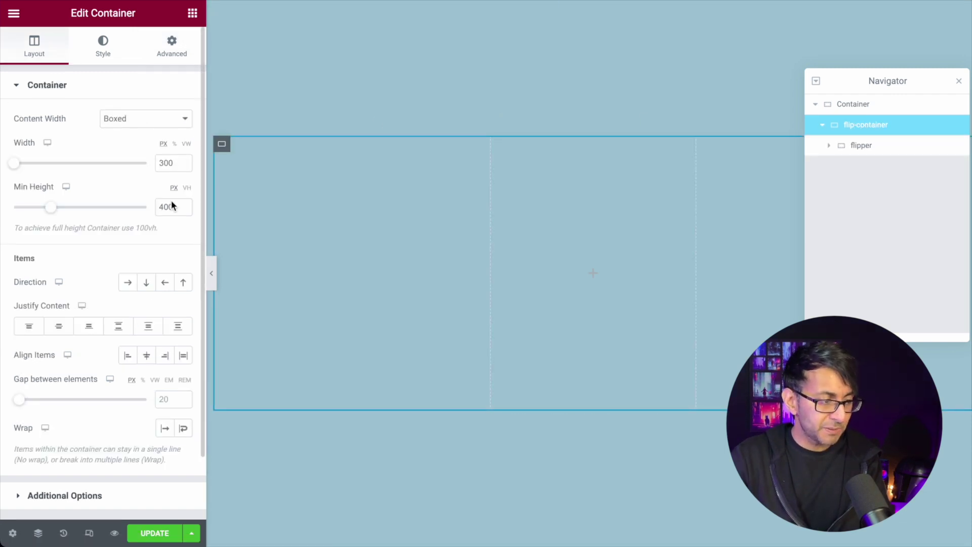
pyautogui.click(856, 147)
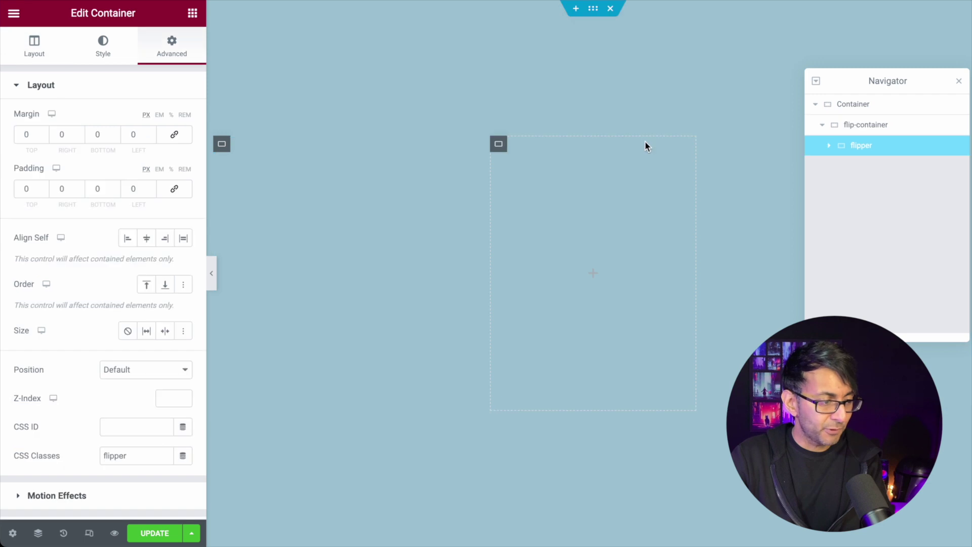
pyautogui.click(38, 53)
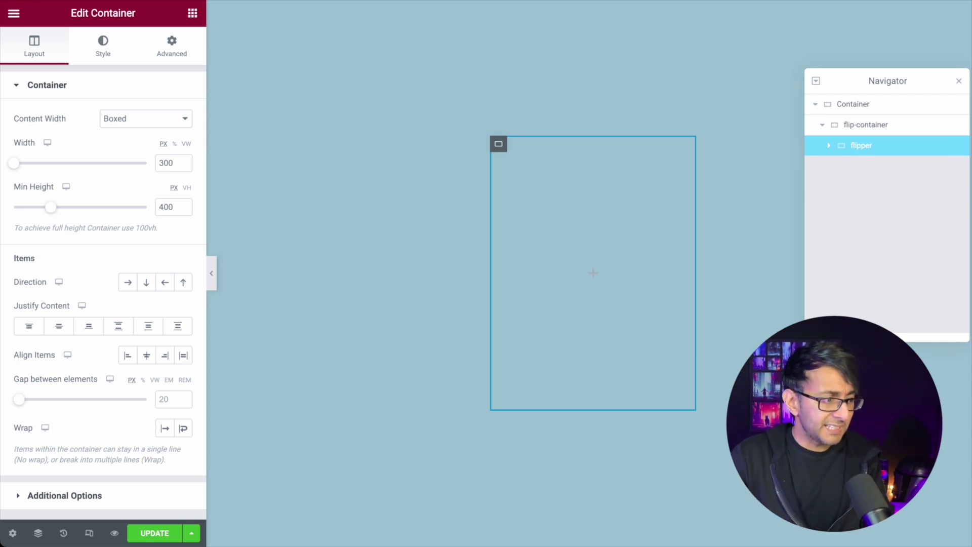
# Add a new container inside flipper and name it 'front'.
pyautogui.click(192, 13)
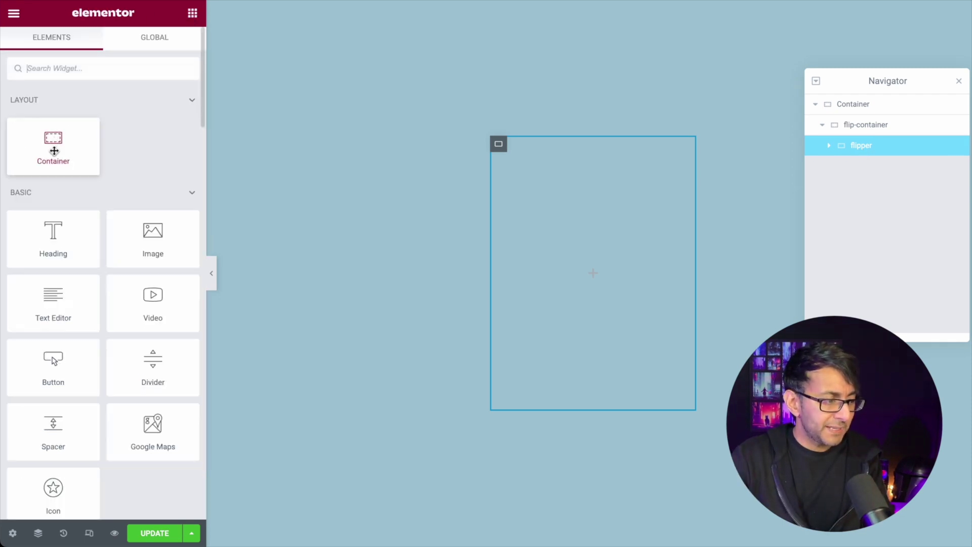
pyautogui.moveTo(54, 151); pyautogui.dragTo(614, 284)
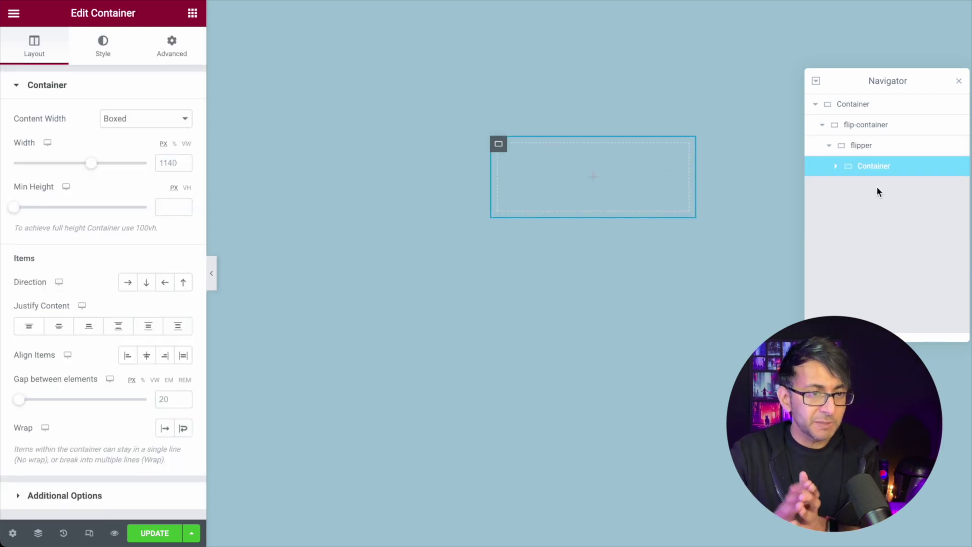
pyautogui.doubleClick(873, 167)
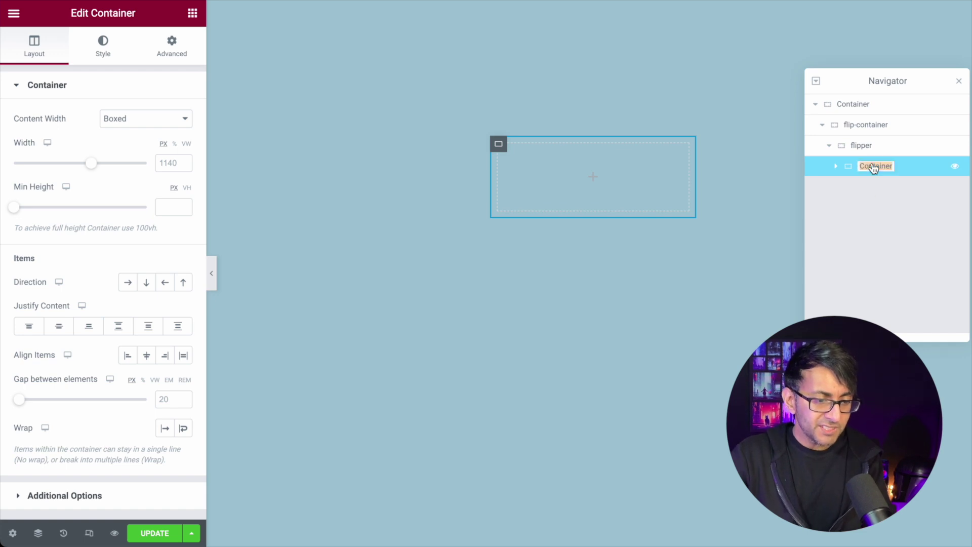
pyautogui.write('front')
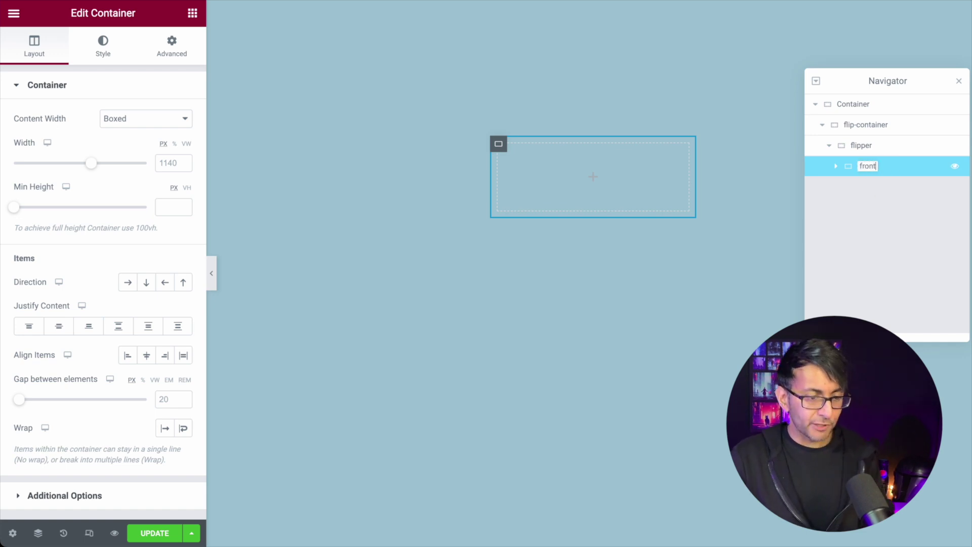
pyautogui.click(836, 168)
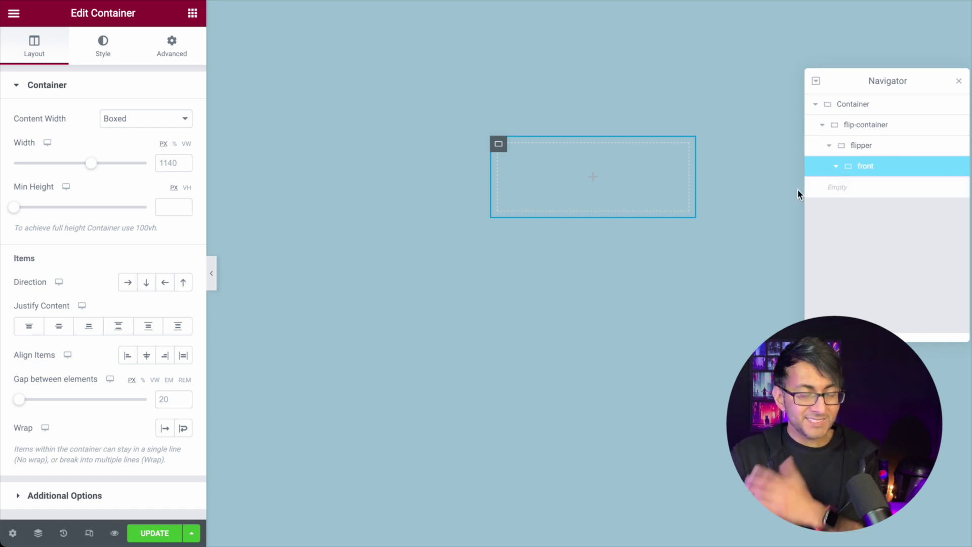
# Place a Heading and a star Icon widget inside the front container.
pyautogui.click(193, 22)
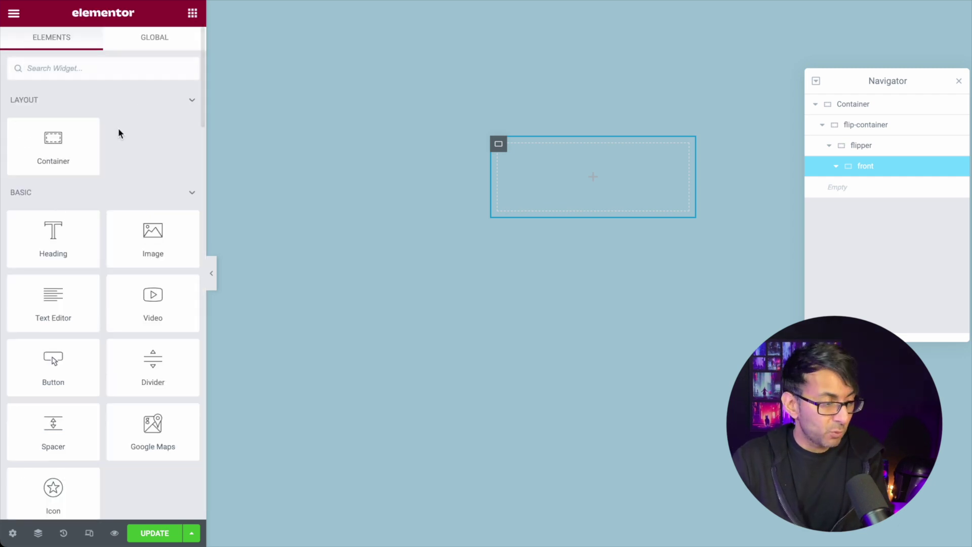
pyautogui.moveTo(51, 238); pyautogui.dragTo(604, 198)
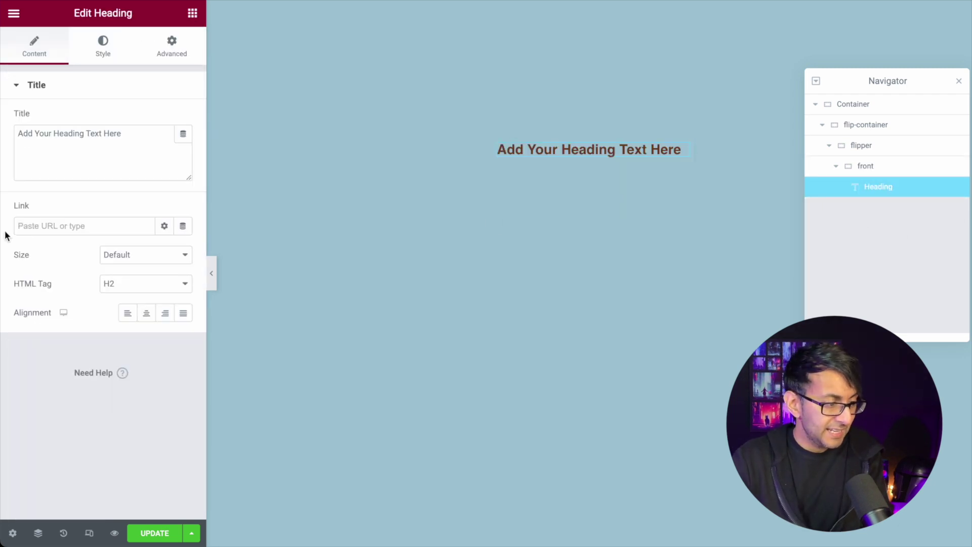
pyautogui.click(193, 16)
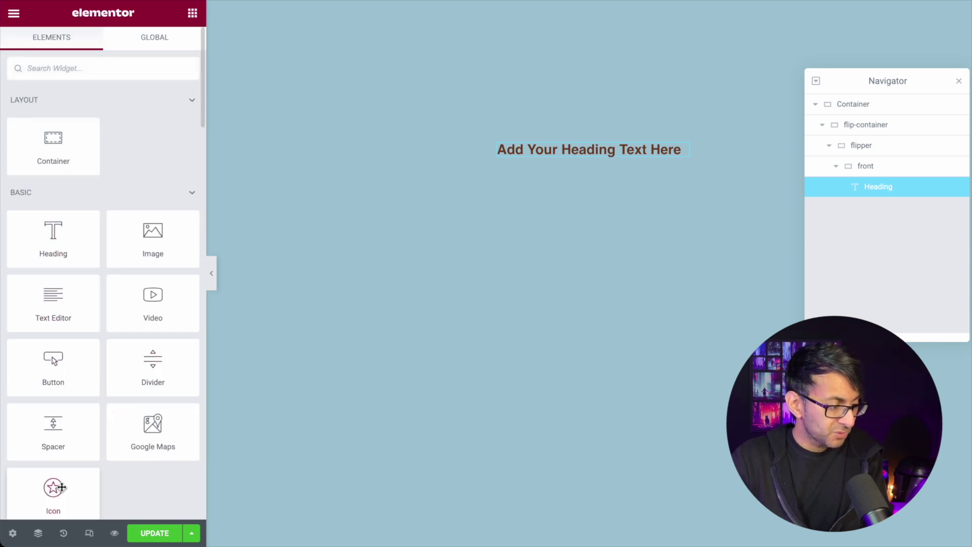
pyautogui.moveTo(61, 488); pyautogui.dragTo(599, 152)
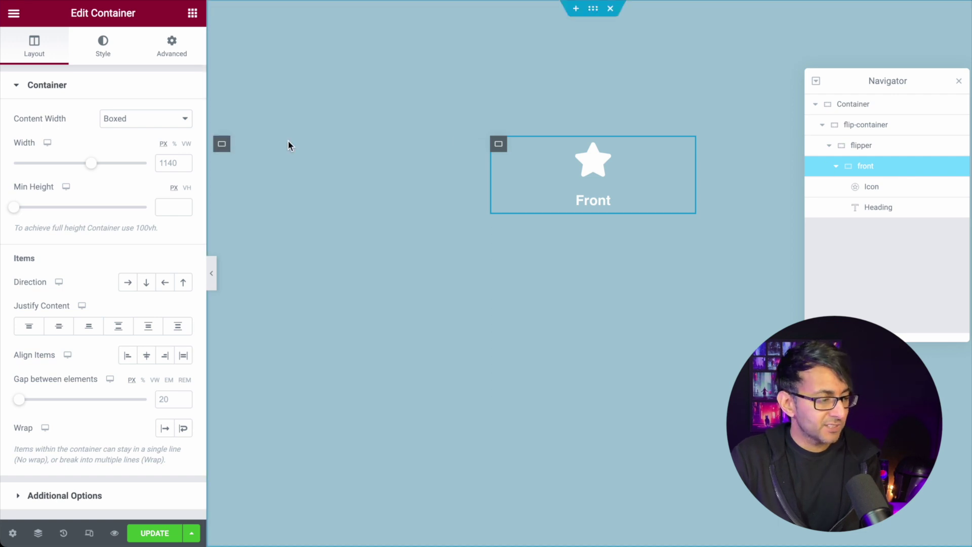
# Set the front container's margins to 0 and padding to 30 on all sides.
pyautogui.click(174, 54)
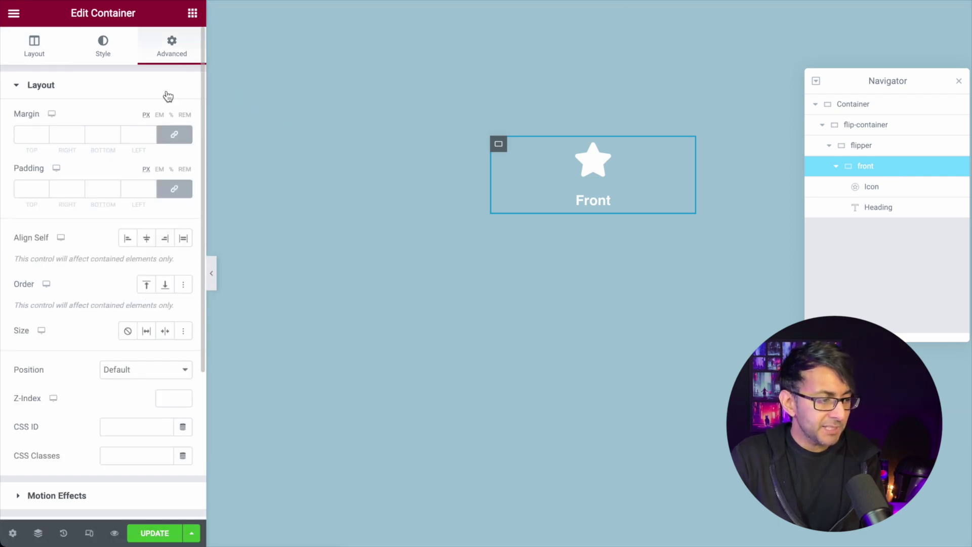
pyautogui.click(174, 138)
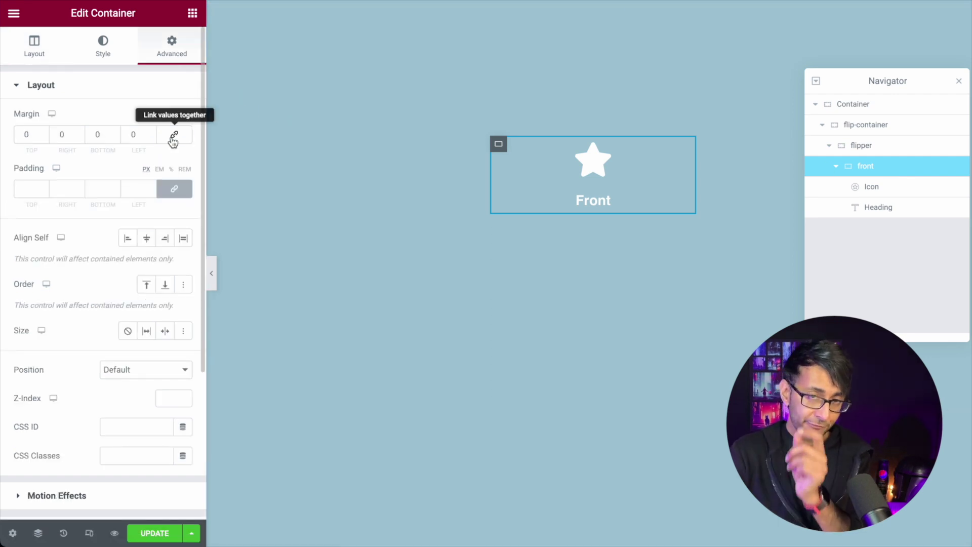
pyautogui.write('20')
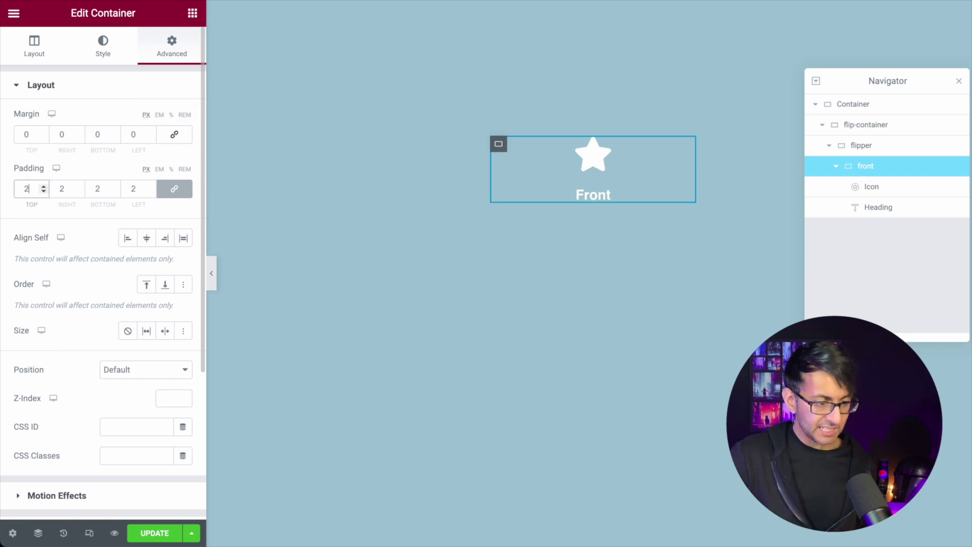
pyautogui.press('BackSpace')
pyautogui.press('BackSpace')
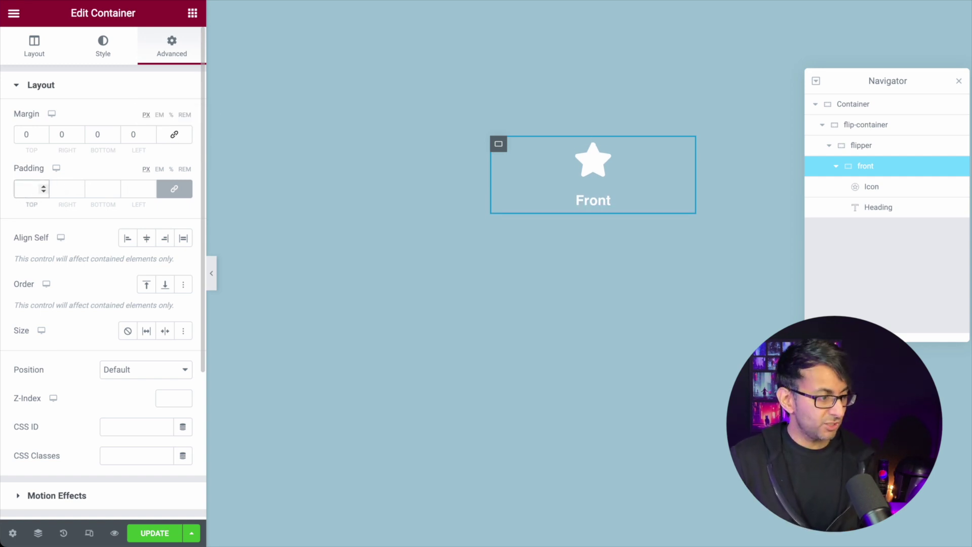
pyautogui.write('30')
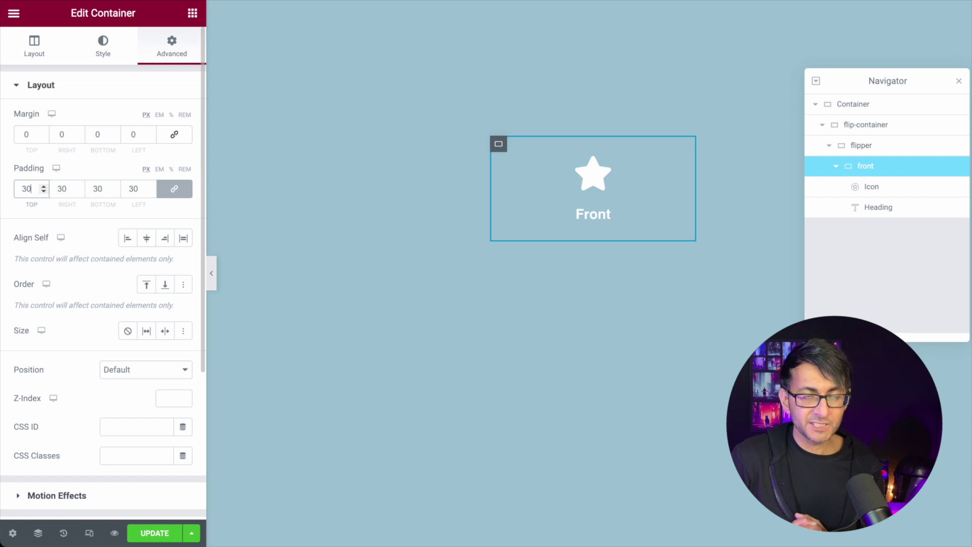
# Set the front container's width to 300 px and minimum height to 400 px.
pyautogui.click(34, 46)
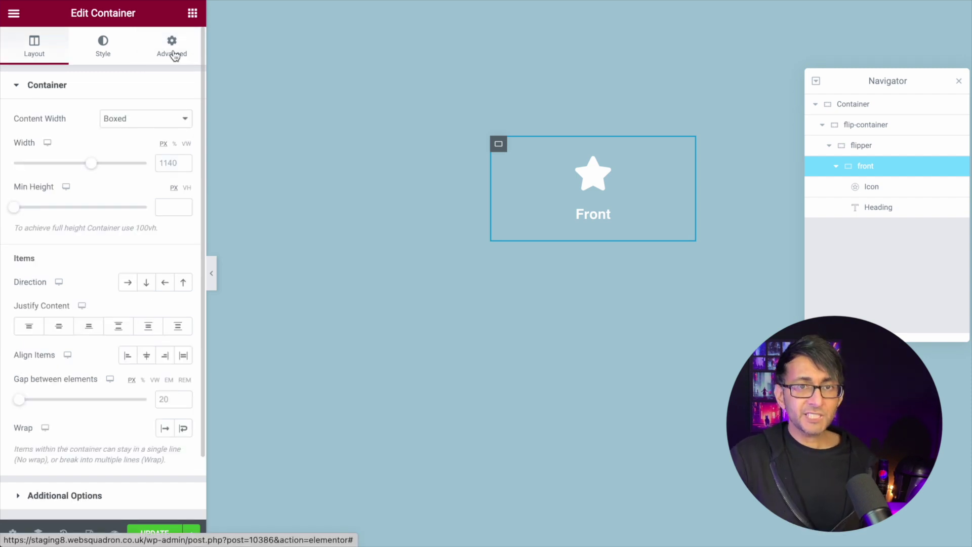
pyautogui.doubleClick(171, 162)
pyautogui.write('300')
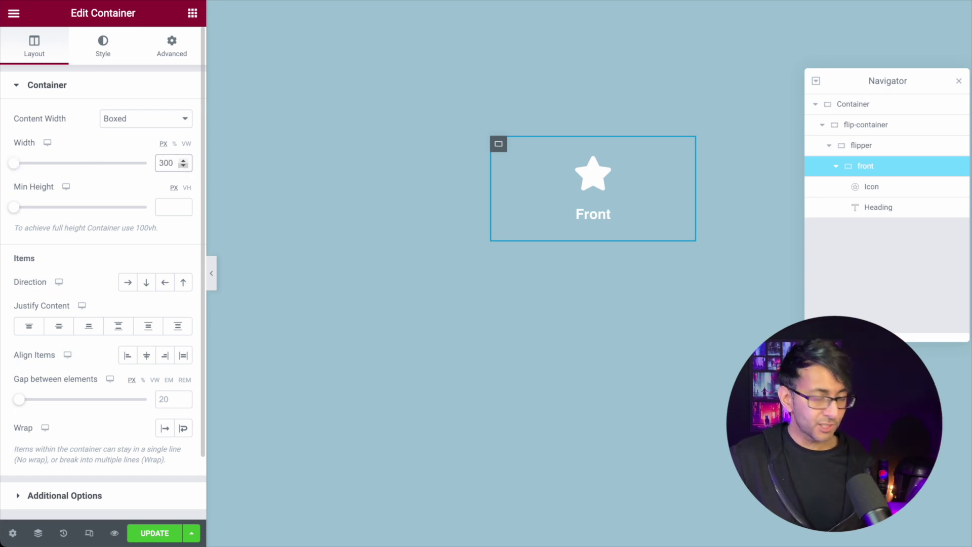
pyautogui.click(168, 208)
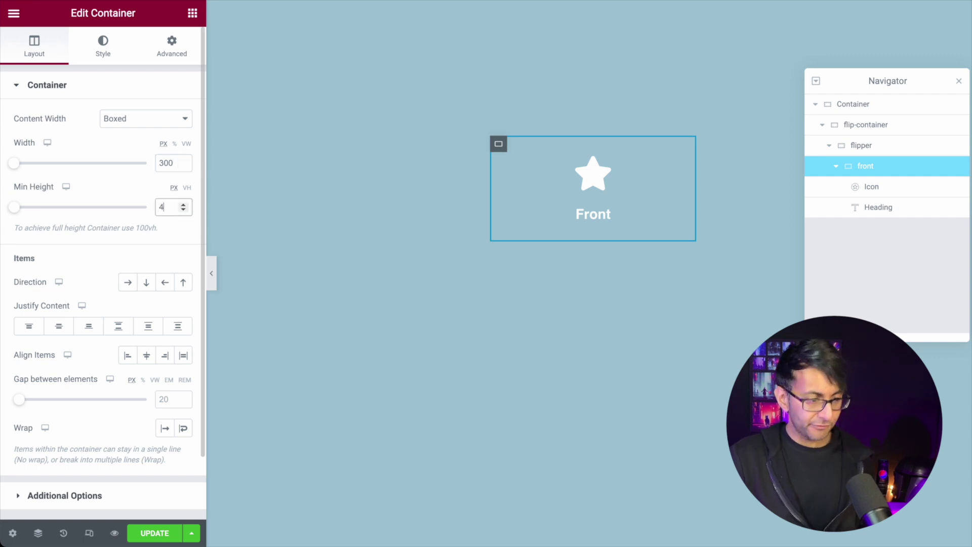
pyautogui.write('400')
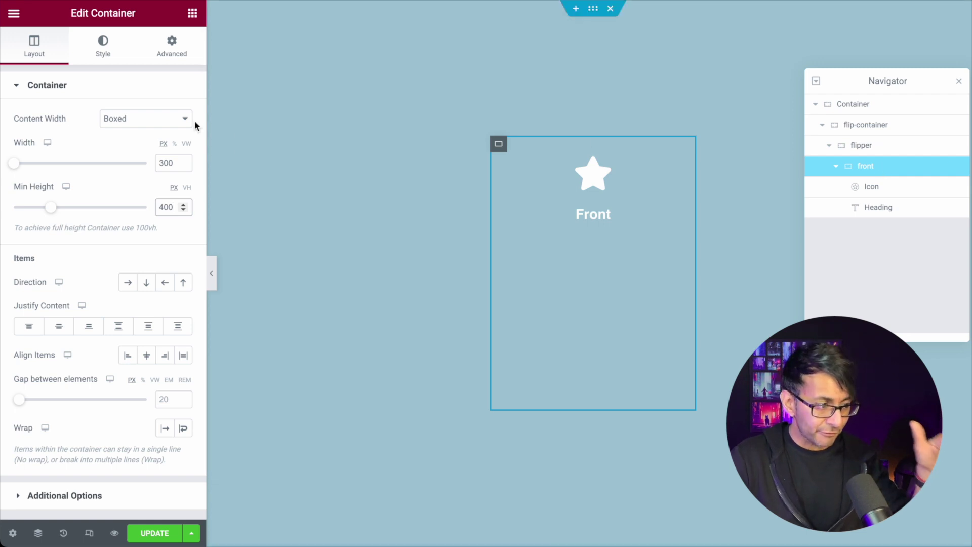
# Vertically centre the front card's icon and heading and enter the CSS class front.
pyautogui.click(60, 326)
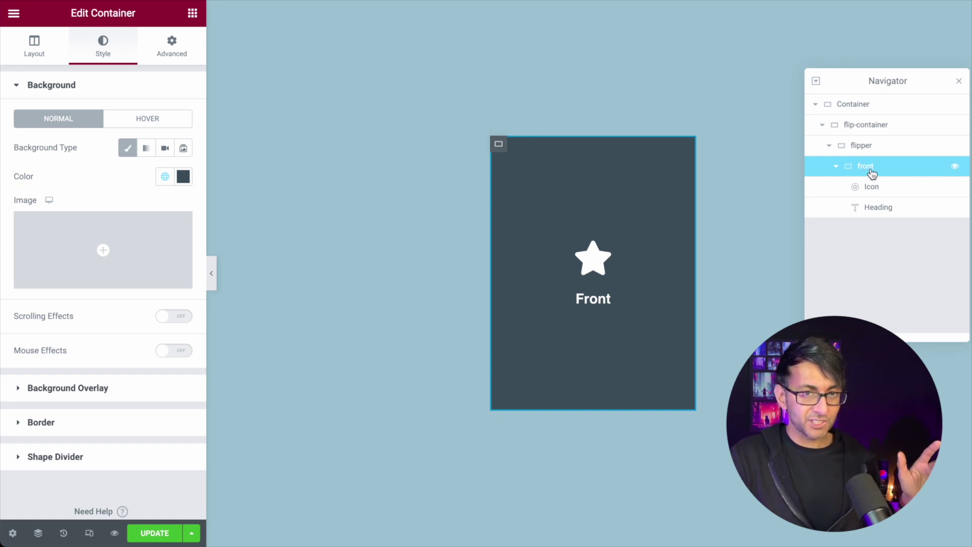
pyautogui.click(172, 50)
pyautogui.scroll(-2, 114, 452)
pyautogui.click(114, 334)
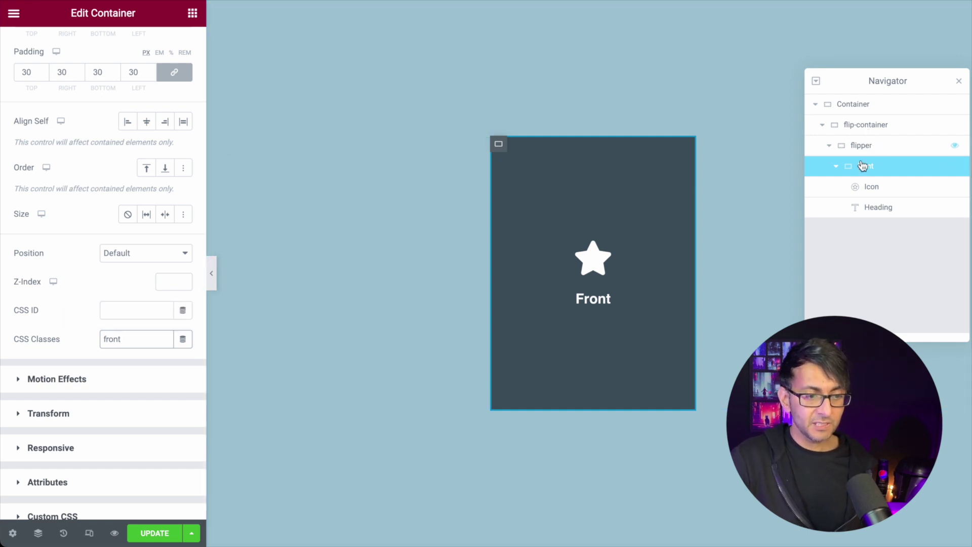
pyautogui.click(836, 167)
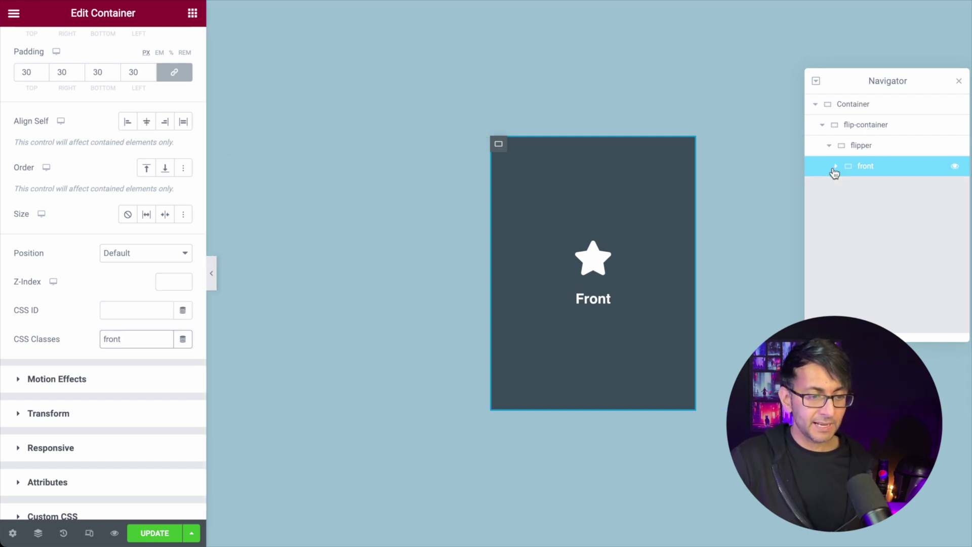
pyautogui.rightClick(874, 172)
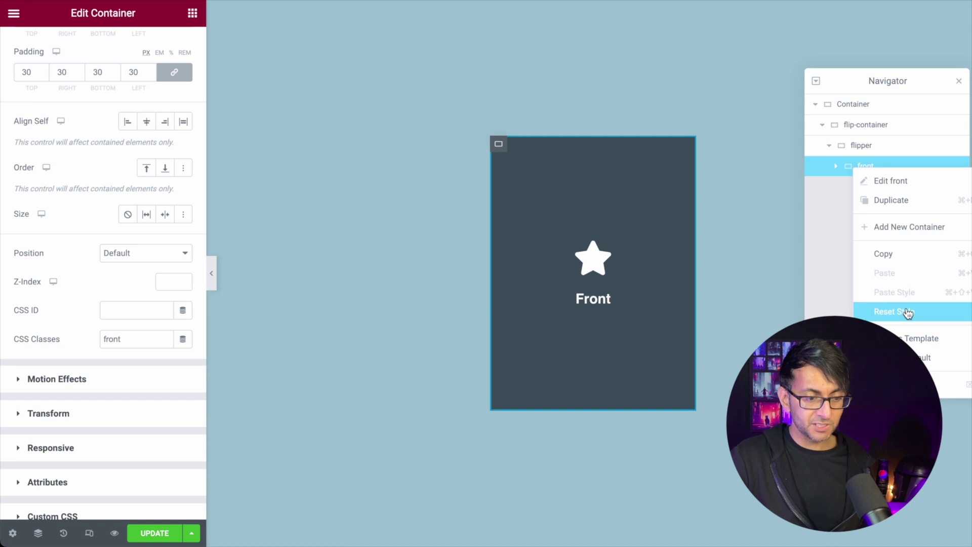
# Duplicate the front container and name the copy 'back'.
pyautogui.click(907, 205)
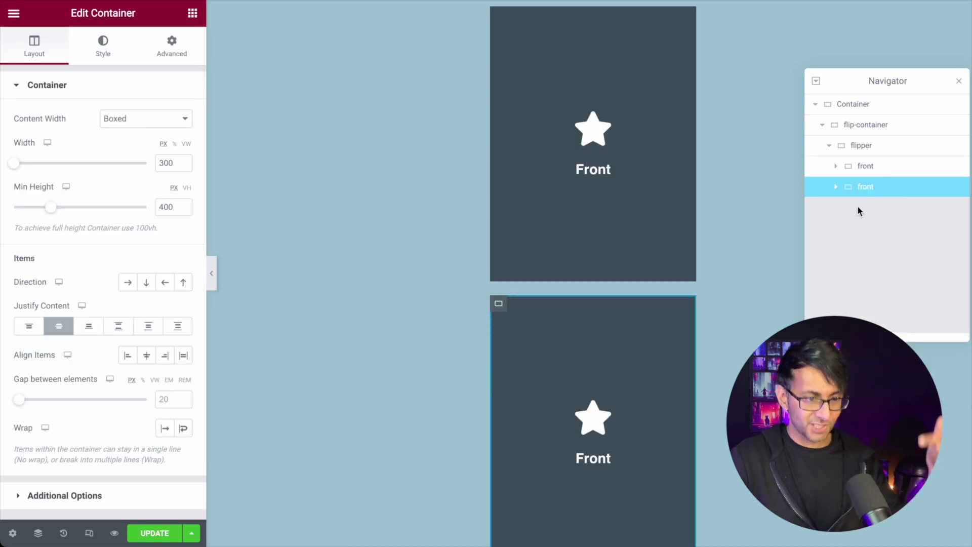
pyautogui.click(837, 188)
pyautogui.write('back')
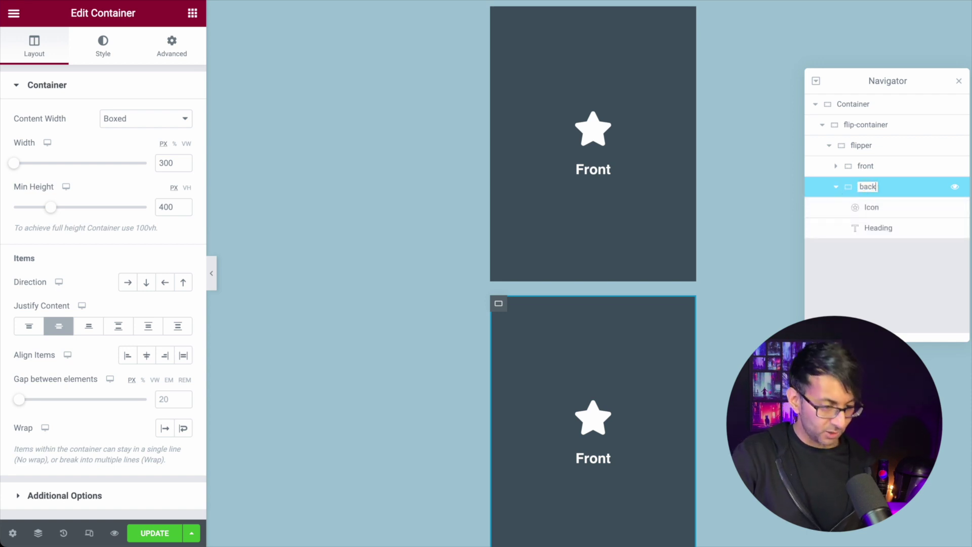
# Delete the star icon from the back card and add a Text Editor widget.
pyautogui.rightClick(886, 213)
pyautogui.click(952, 398)
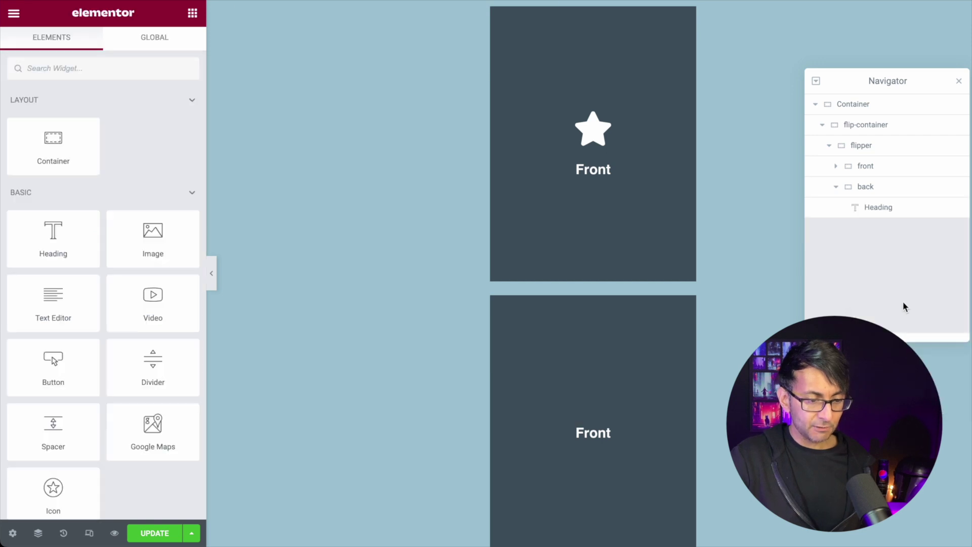
pyautogui.click(889, 216)
pyautogui.click(193, 13)
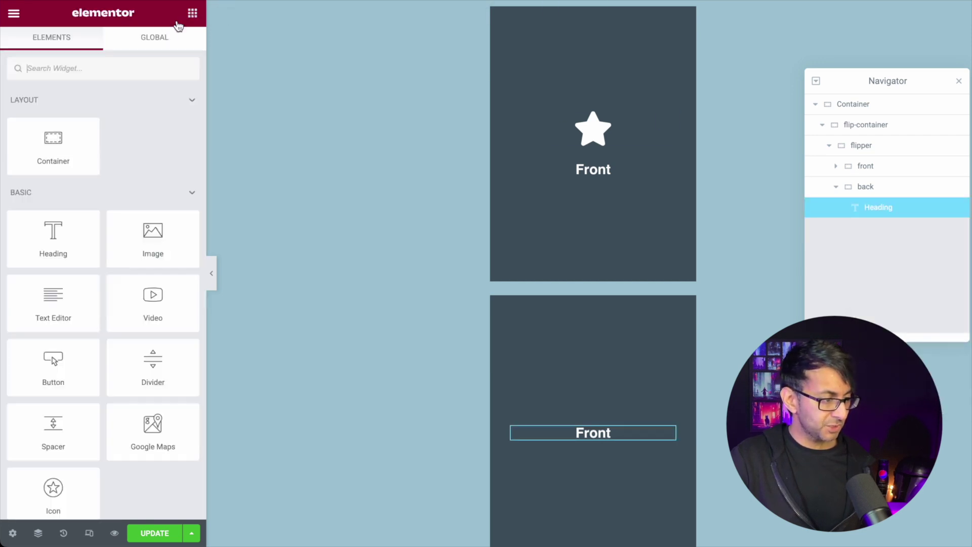
pyautogui.moveTo(59, 314); pyautogui.dragTo(905, 255)
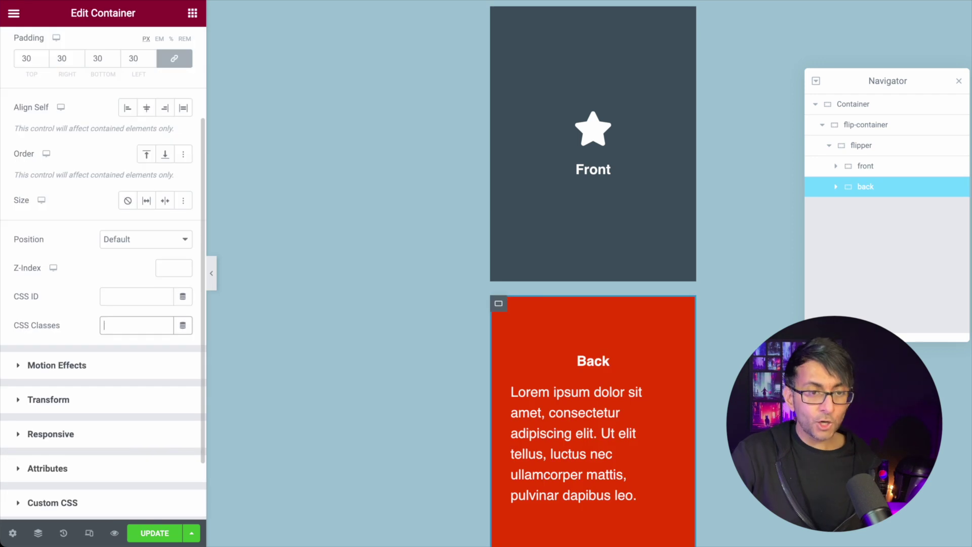
# Complete the back card's CSS class 'back' and set flipper's Content Width to Full Width.
pyautogui.write('k')
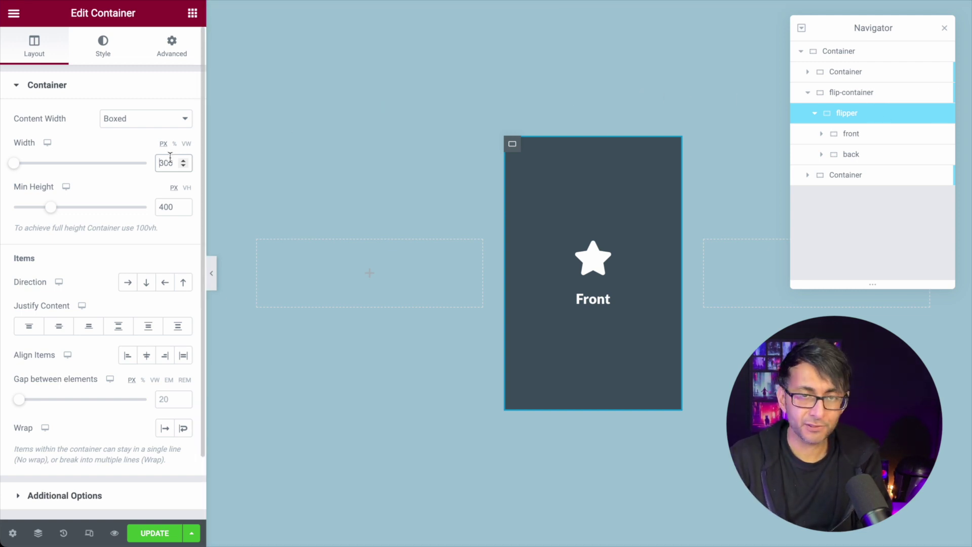
pyautogui.click(158, 128)
pyautogui.click(150, 132)
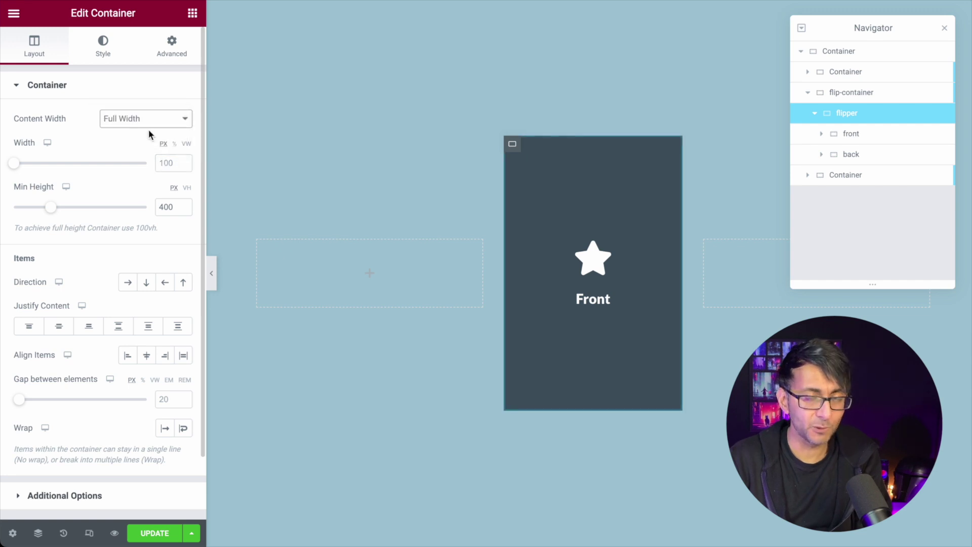
# Compare the settings of flip-container, flipper, and the front and back cards.
pyautogui.click(868, 96)
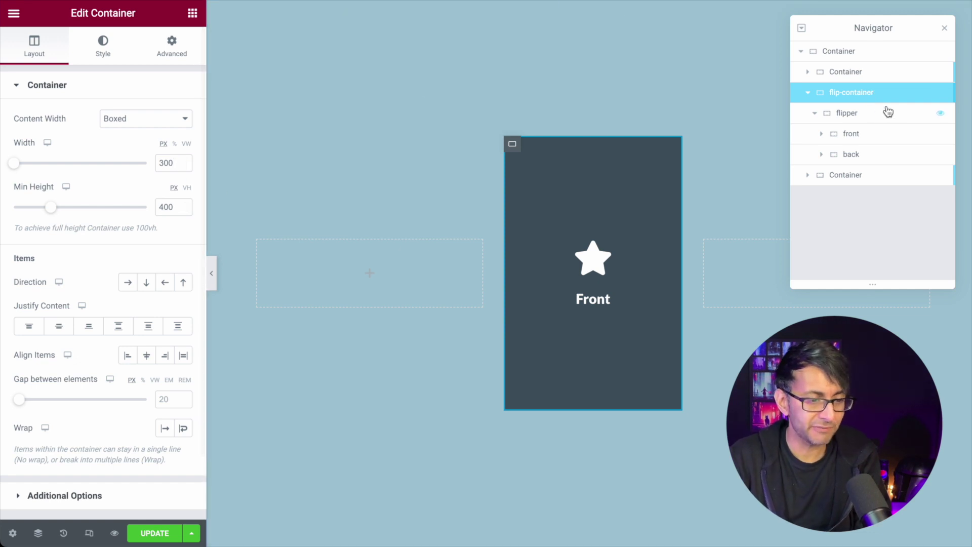
pyautogui.click(872, 115)
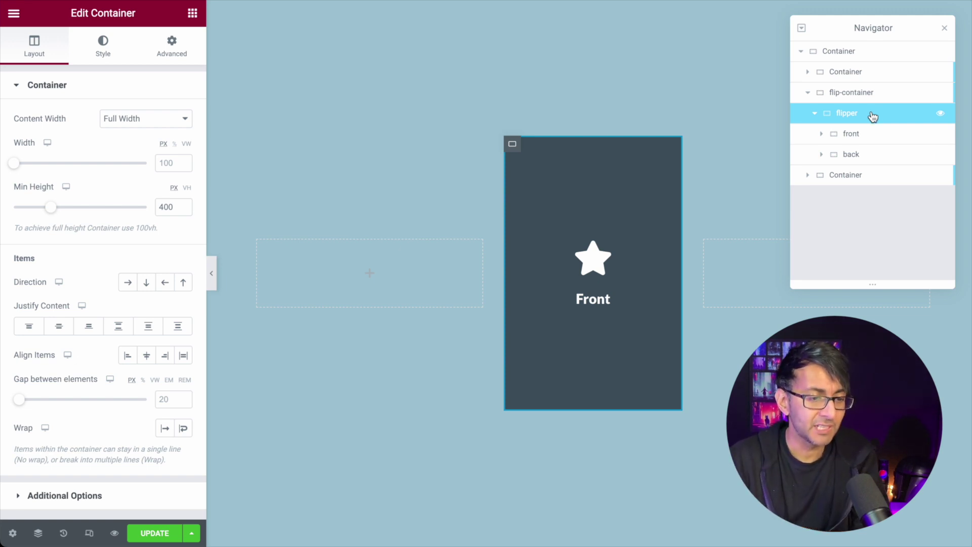
pyautogui.click(889, 139)
pyautogui.click(891, 148)
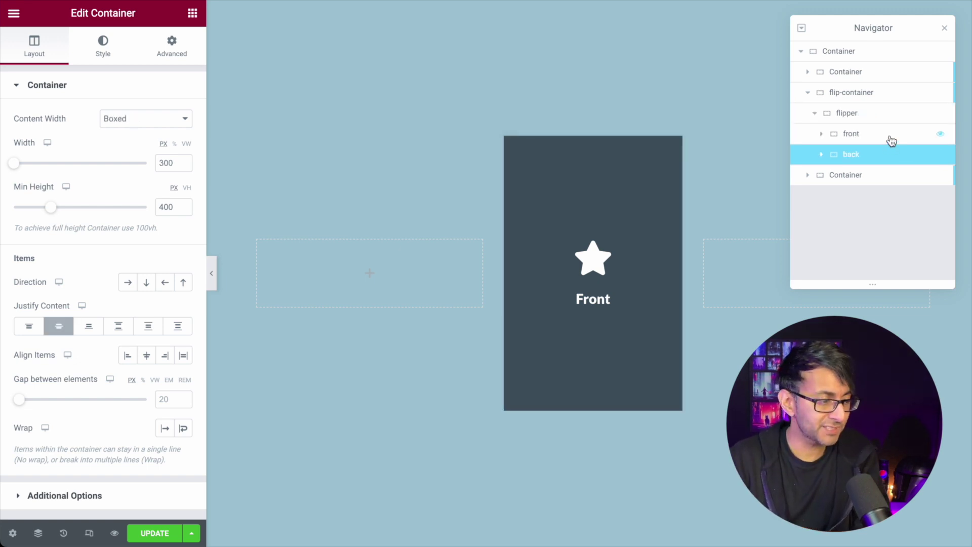
pyautogui.click(891, 140)
pyautogui.click(886, 154)
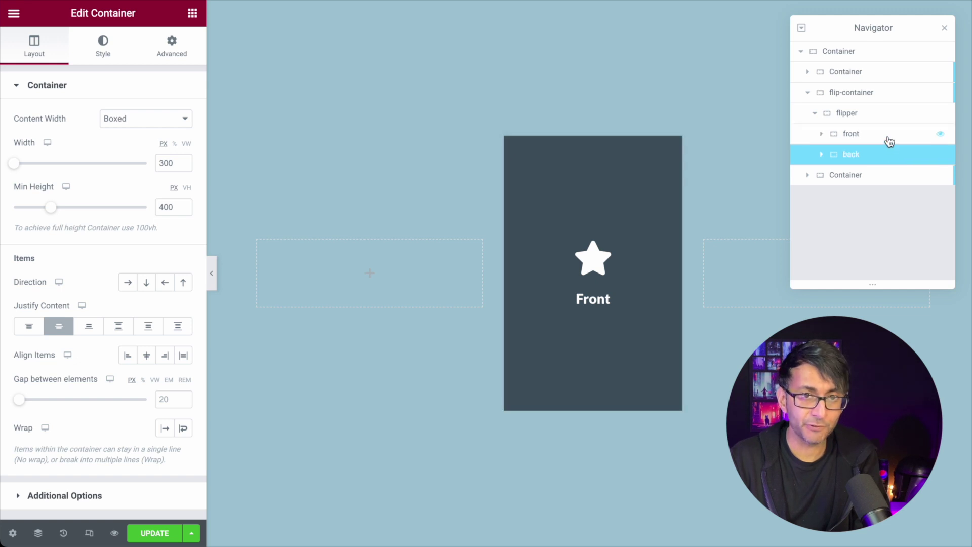
pyautogui.click(873, 113)
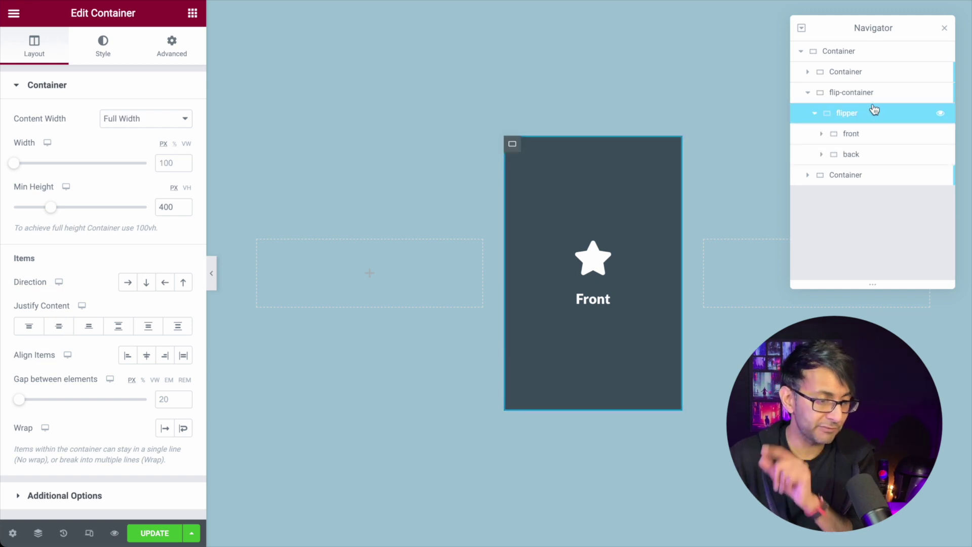
pyautogui.click(878, 96)
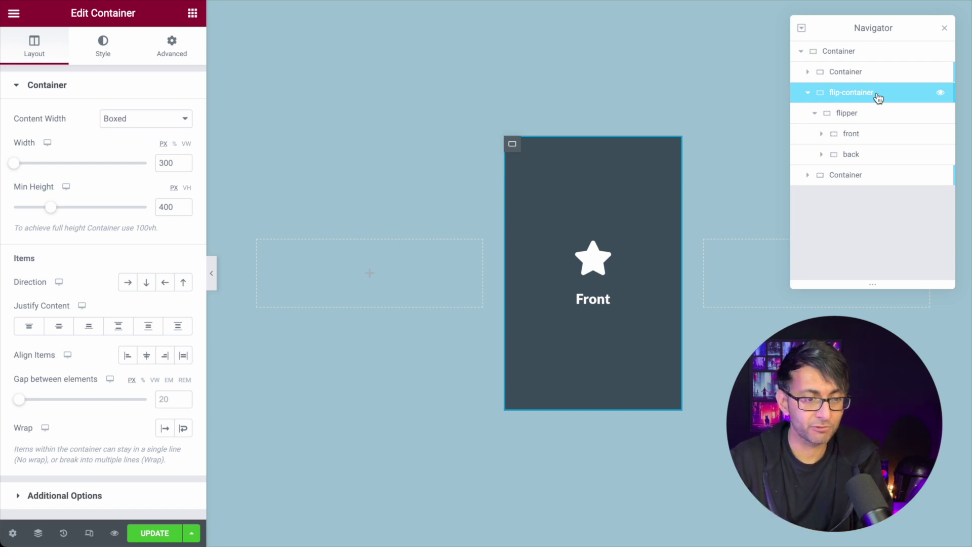
pyautogui.moveTo(870, 20); pyautogui.dragTo(831, 5)
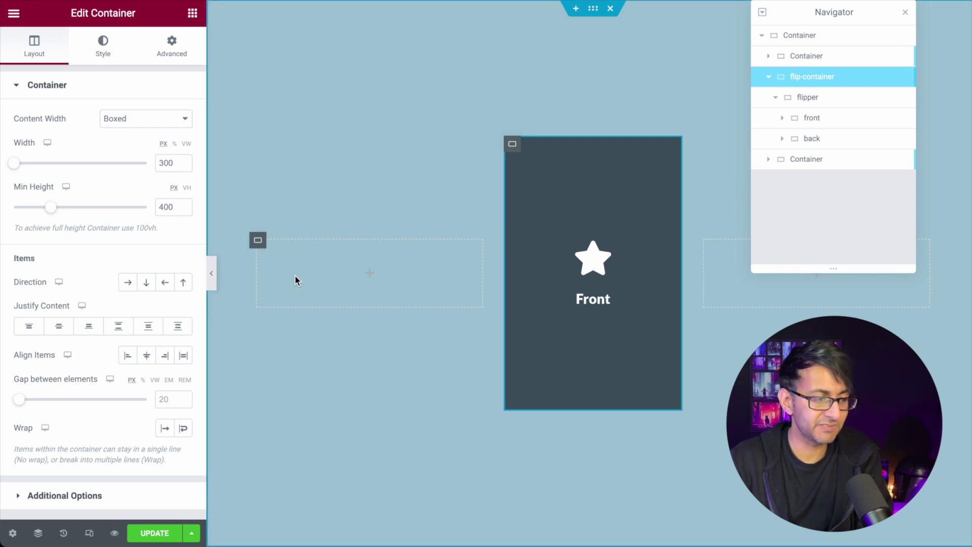
# Select the outer, left and right side containers, then open the widget grid and pick the flip-container.
pyautogui.click(807, 35)
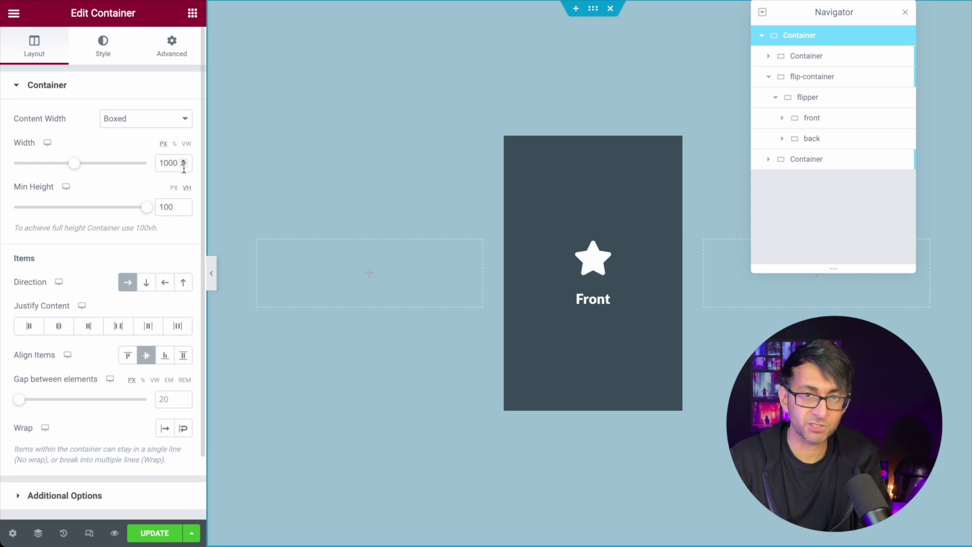
pyautogui.click(849, 61)
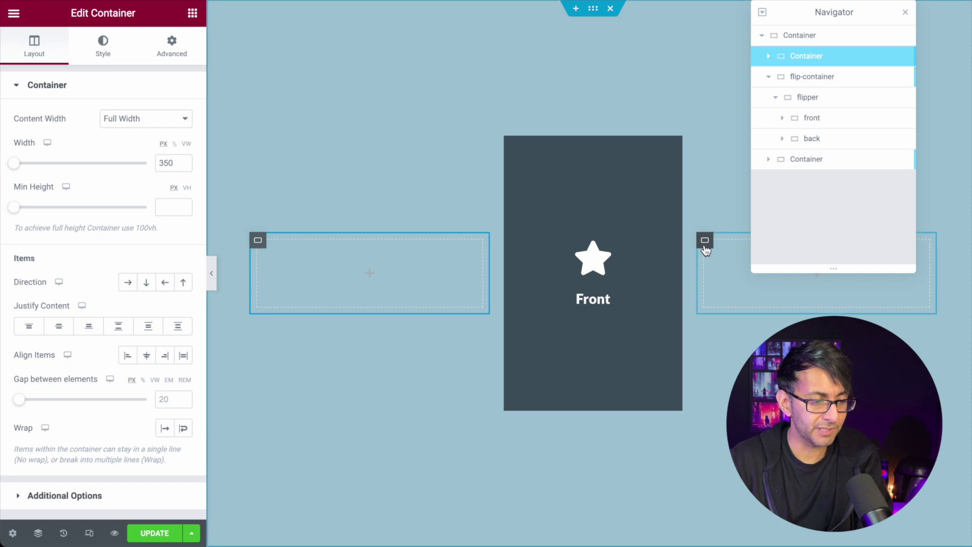
pyautogui.click(705, 242)
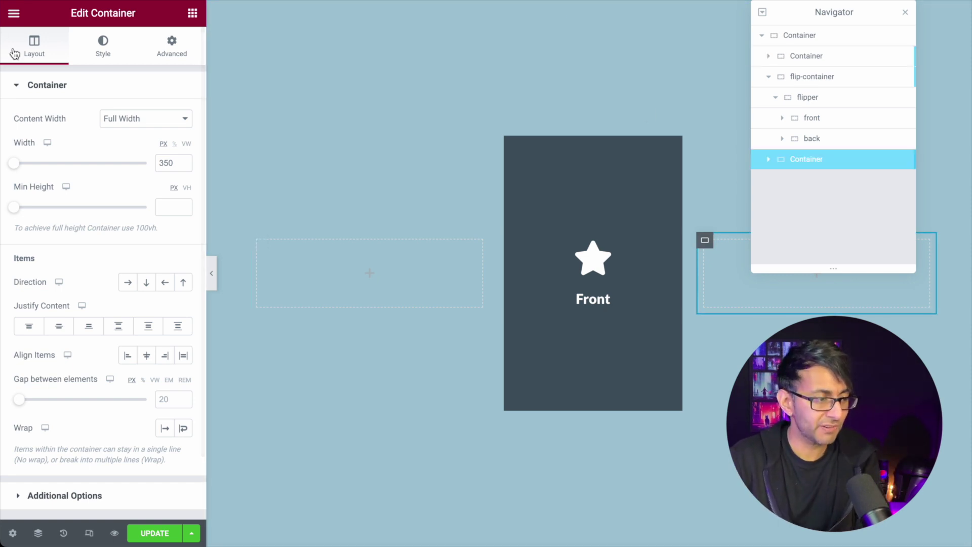
pyautogui.click(193, 13)
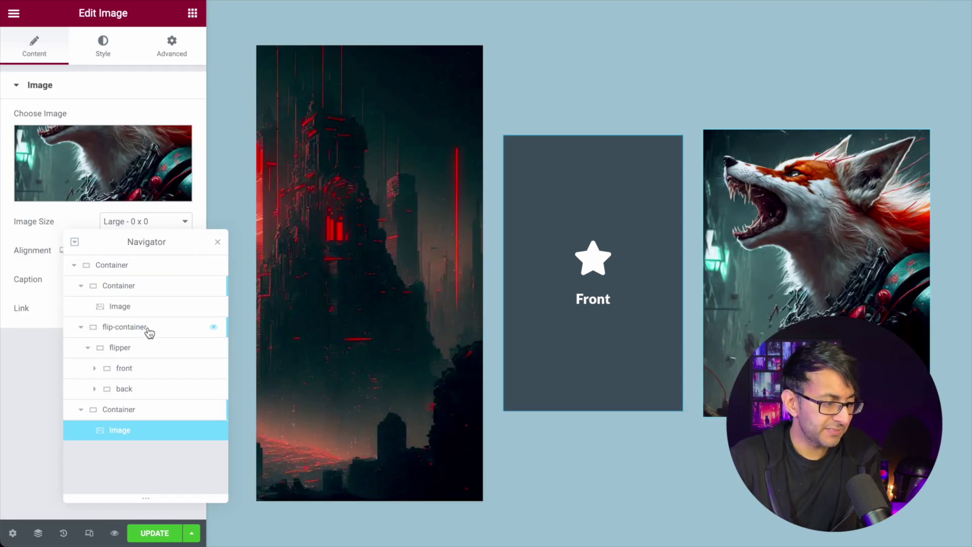
pyautogui.click(150, 332)
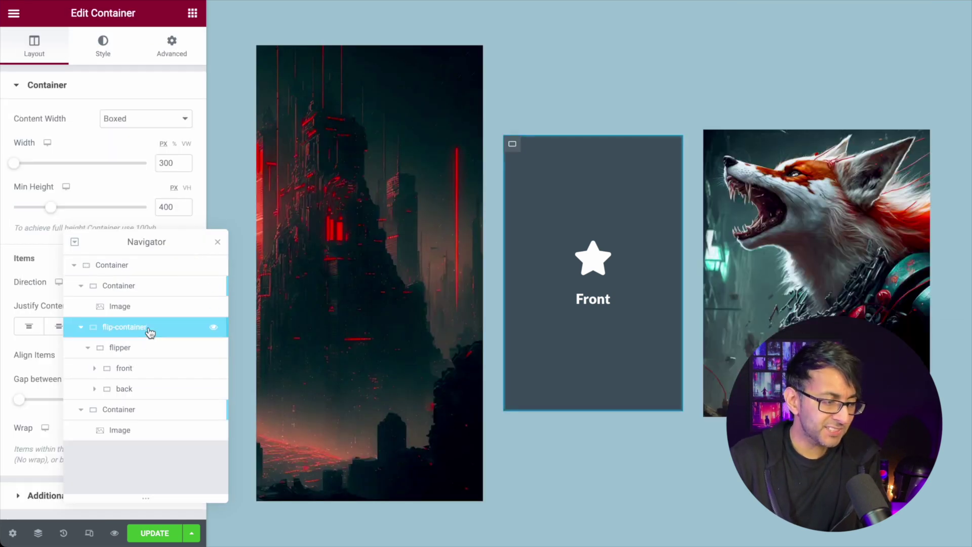
# Open the flip-container's Advanced > Custom CSS code.
pyautogui.click(164, 54)
pyautogui.scroll(-3, 68, 413)
pyautogui.click(56, 418)
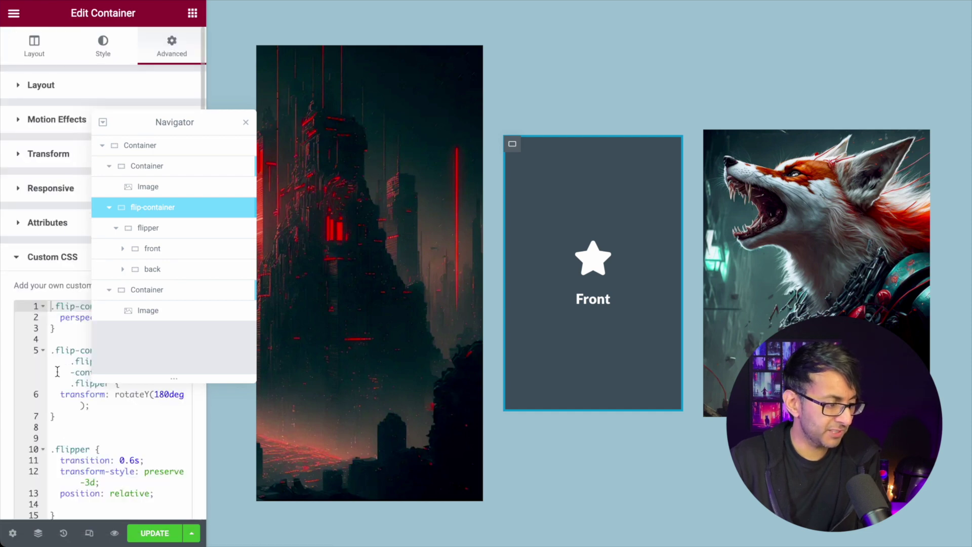
pyautogui.scroll(-3, 57, 371)
pyautogui.moveTo(175, 122); pyautogui.dragTo(952, 63)
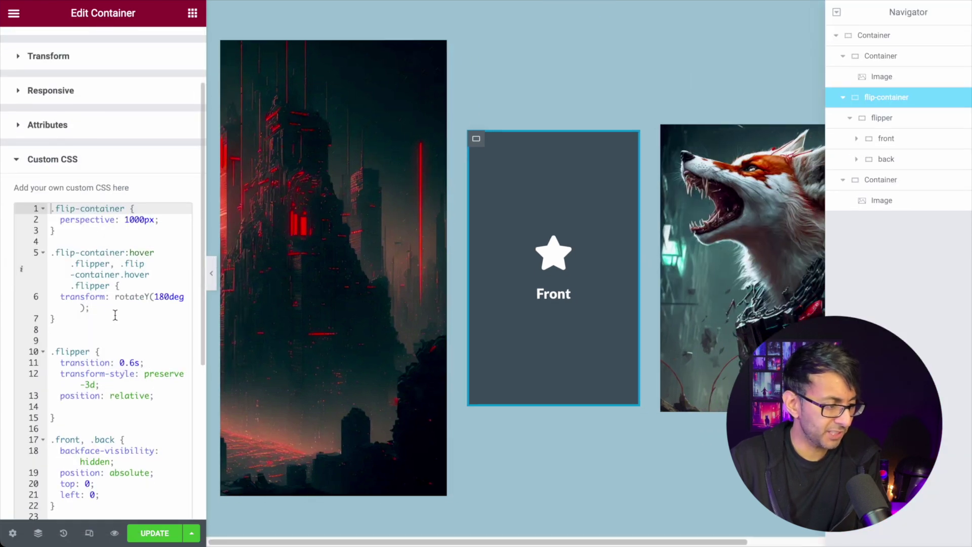
# Scroll through the flip CSS, close the Navigator, and save the page.
pyautogui.scroll(-1, 113, 330)
pyautogui.scroll(3, 117, 344)
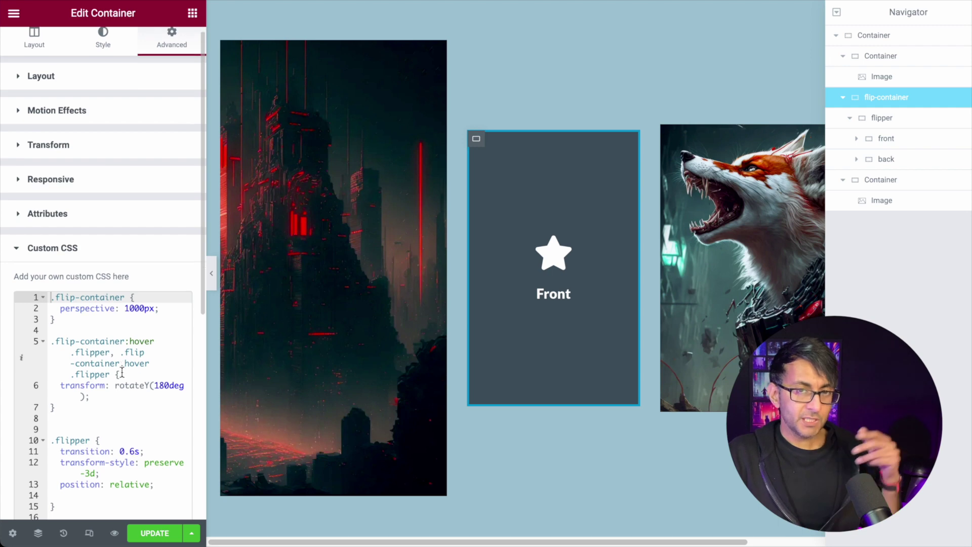
pyautogui.scroll(-3, 122, 372)
pyautogui.scroll(-5, 122, 372)
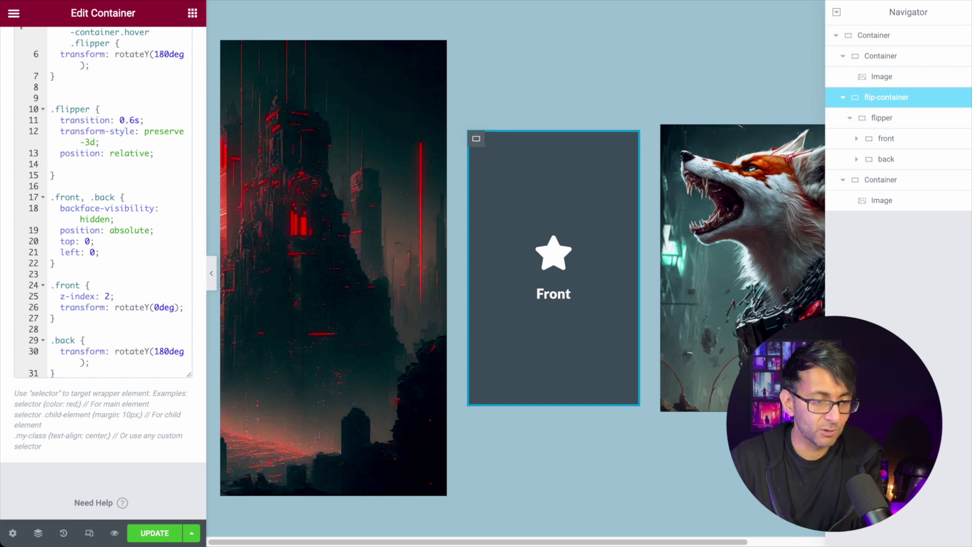
pyautogui.click(962, 11)
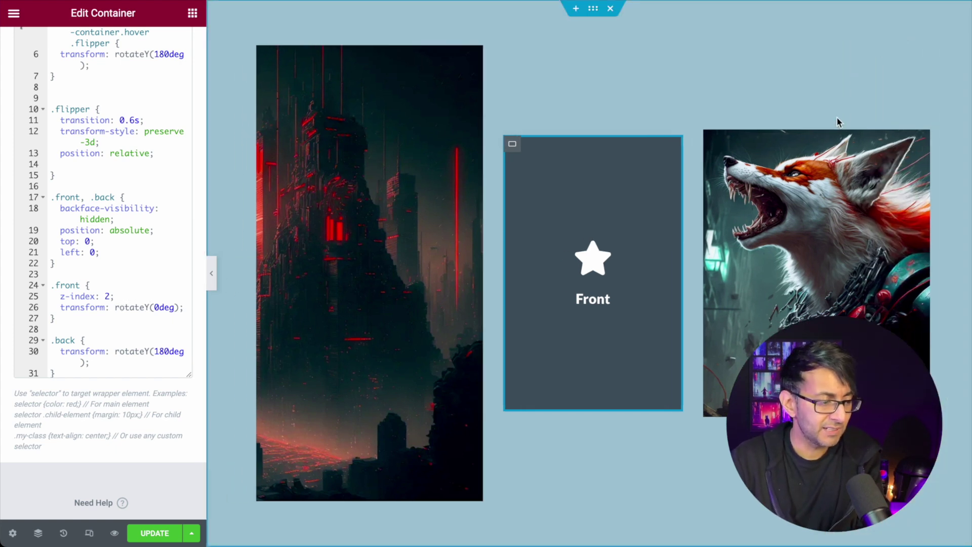
pyautogui.click(155, 532)
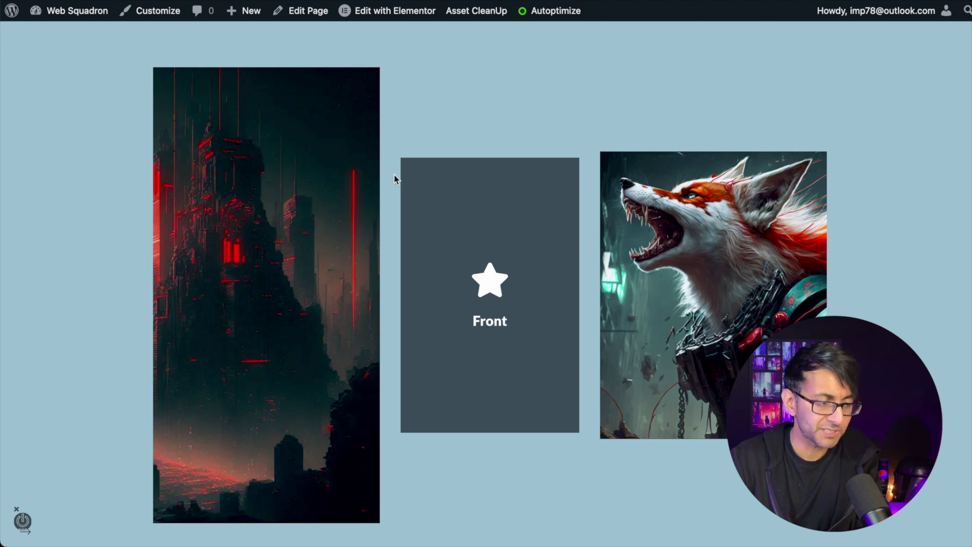
# On the live page, check that the dark star card flips to its red back.
pyautogui.moveTo(433, 180)
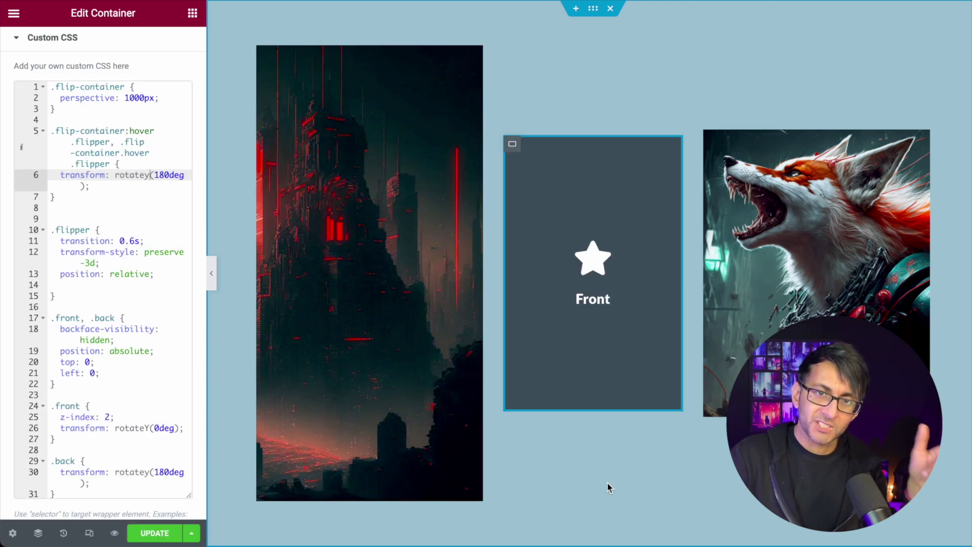
# Change rotatey to rotatex on line 6 of the custom CSS.
pyautogui.moveTo(602, 377)
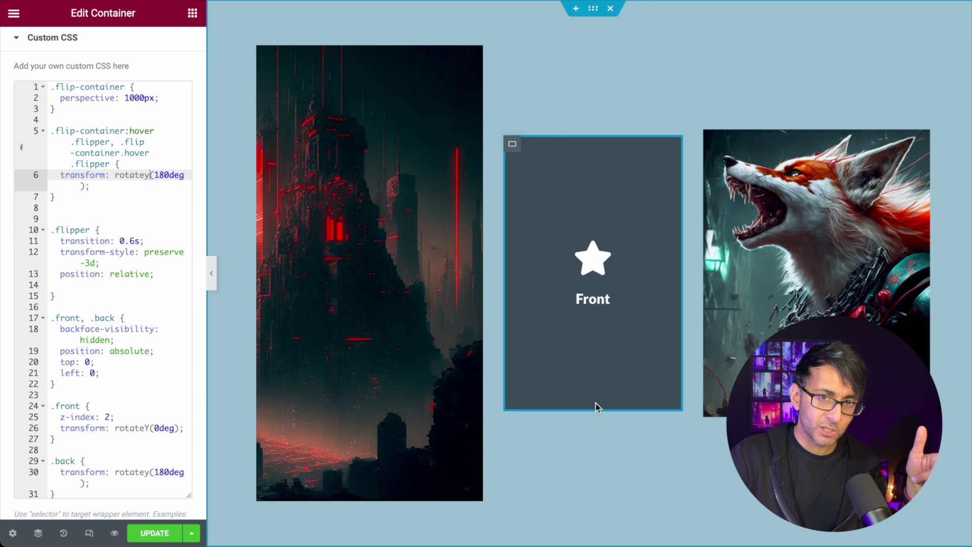
pyautogui.click(147, 196)
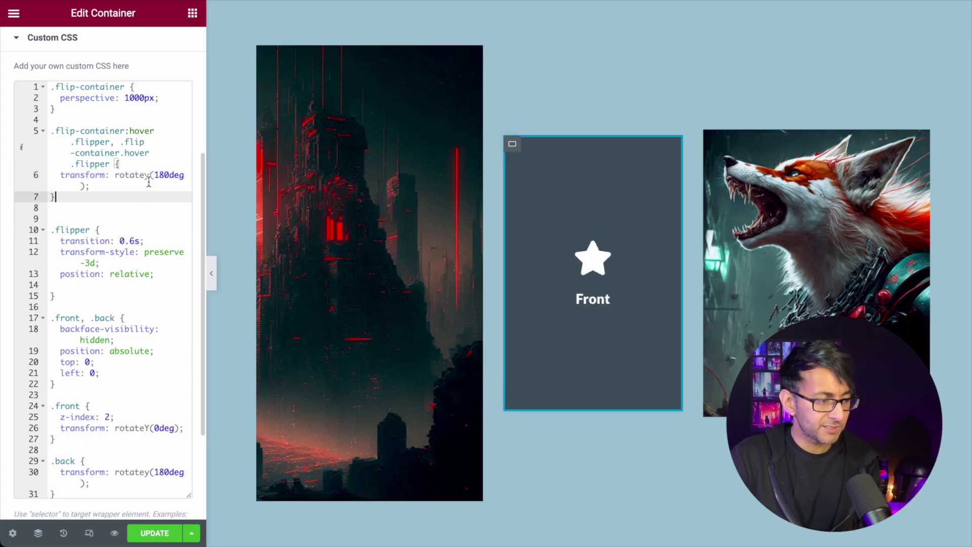
pyautogui.click(148, 175)
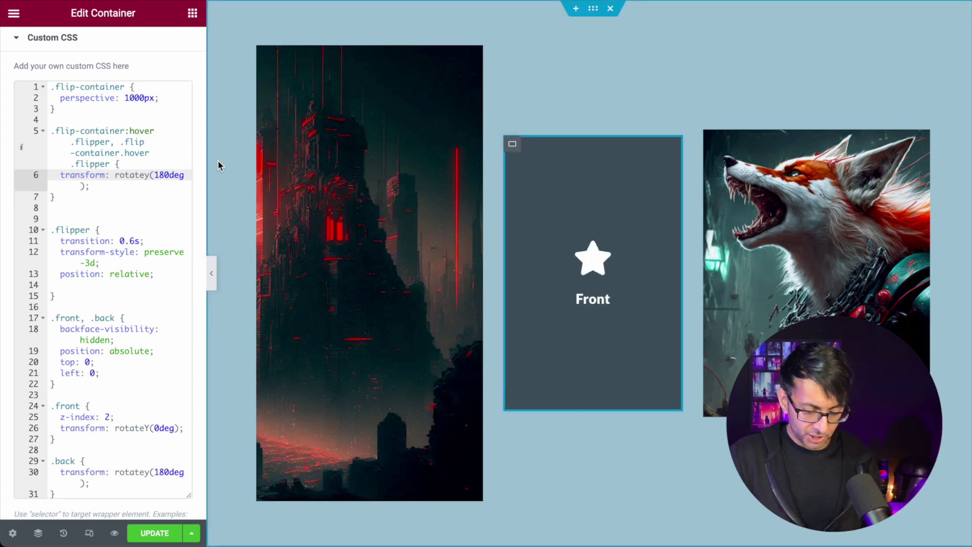
pyautogui.press('BackSpace')
pyautogui.write('x')
# Change line 30's rotatey to rotatex too, then test the vertical flip on the card.
pyautogui.moveTo(537, 276)
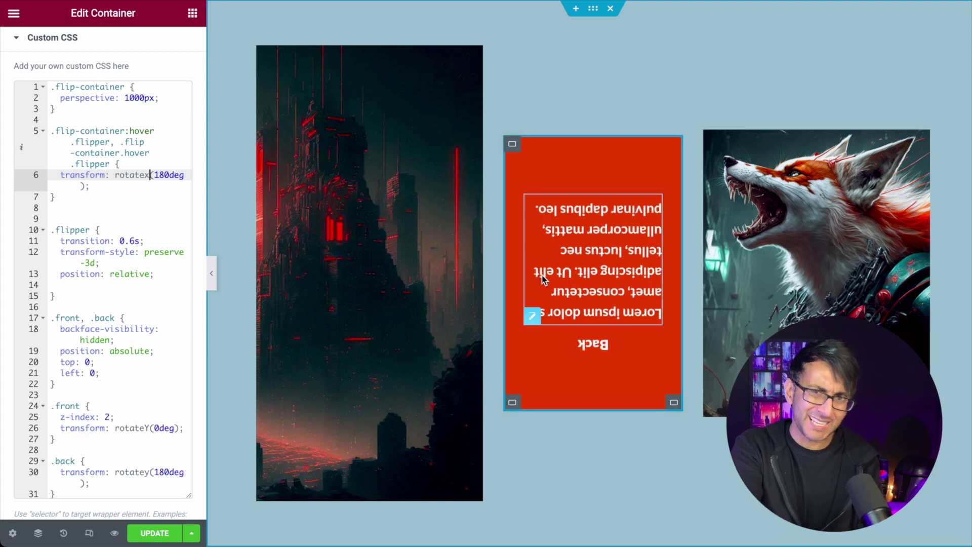
pyautogui.scroll(1, 145, 373)
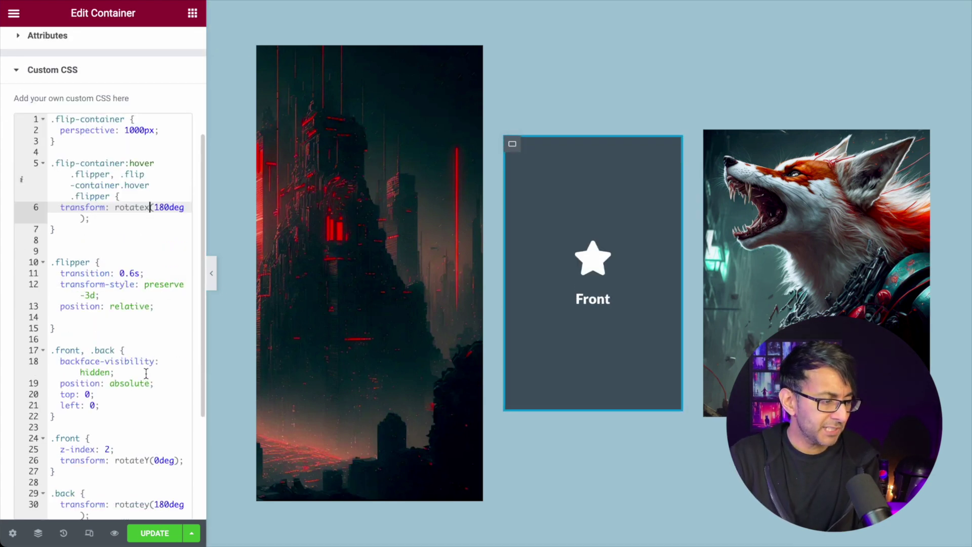
pyautogui.scroll(-1, 112, 418)
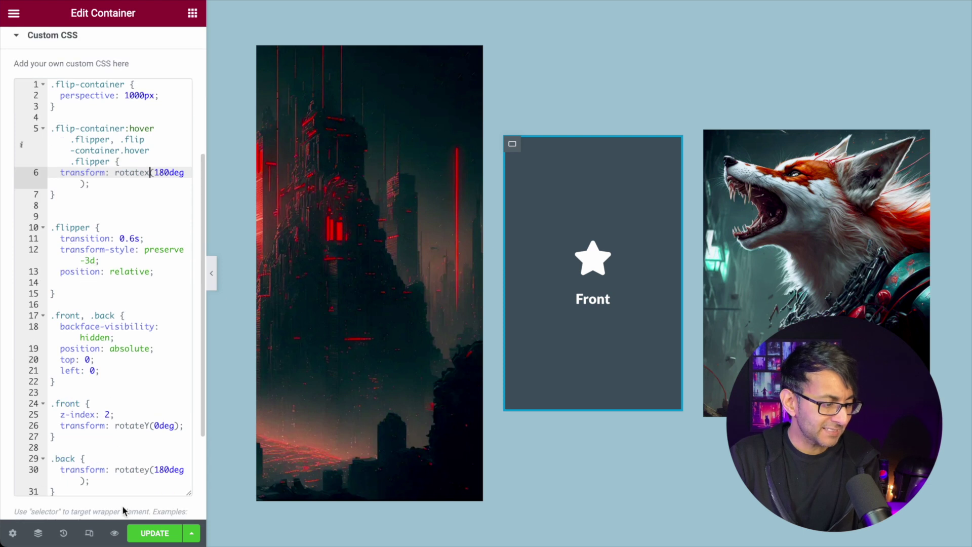
pyautogui.click(151, 470)
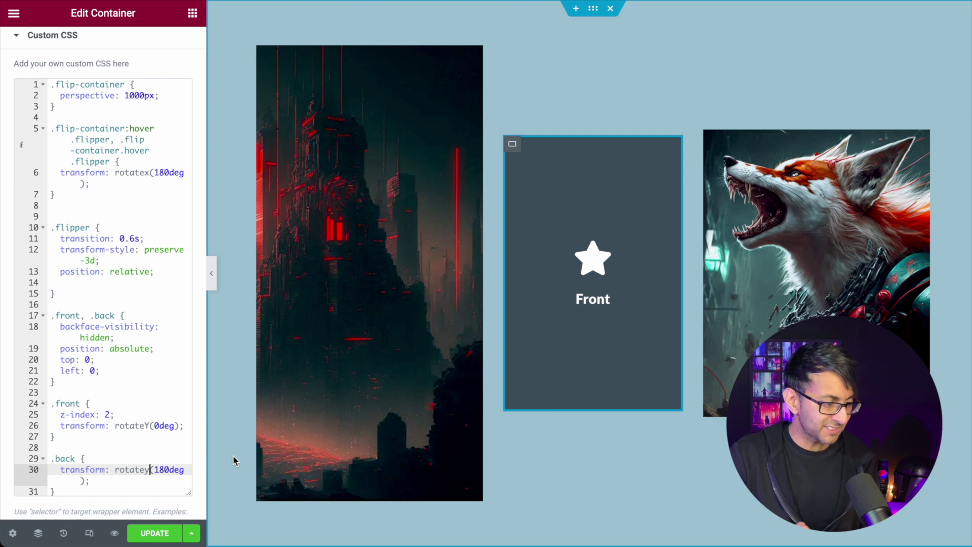
pyautogui.press('BackSpace')
pyautogui.write('x')
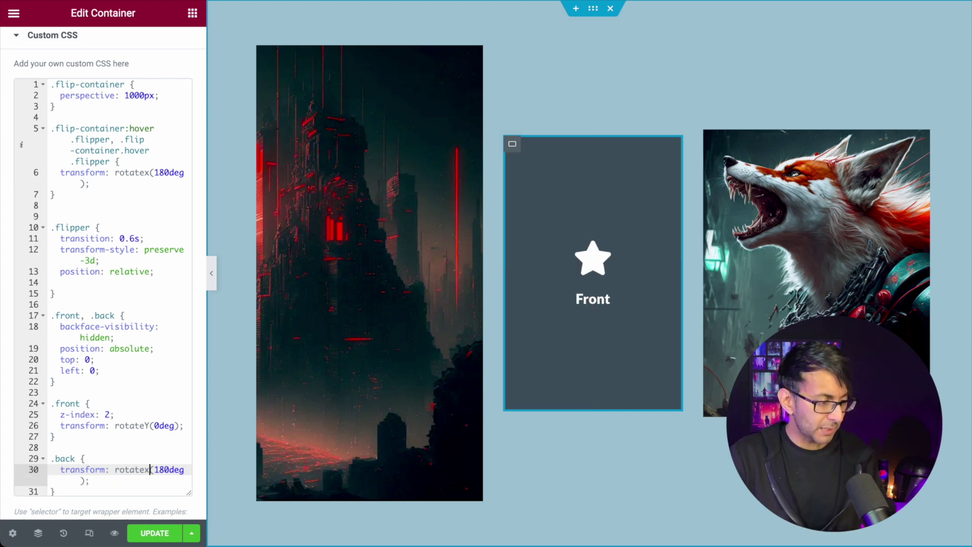
pyautogui.moveTo(623, 369)
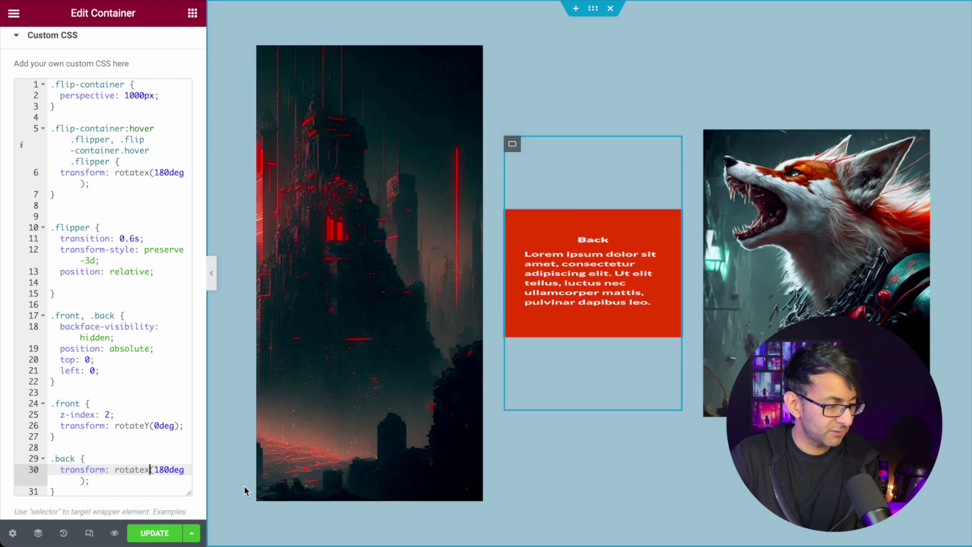
# Remove line 30's stray character and revert rotatex to rotatey on lines 30 and 6.
pyautogui.write('(')
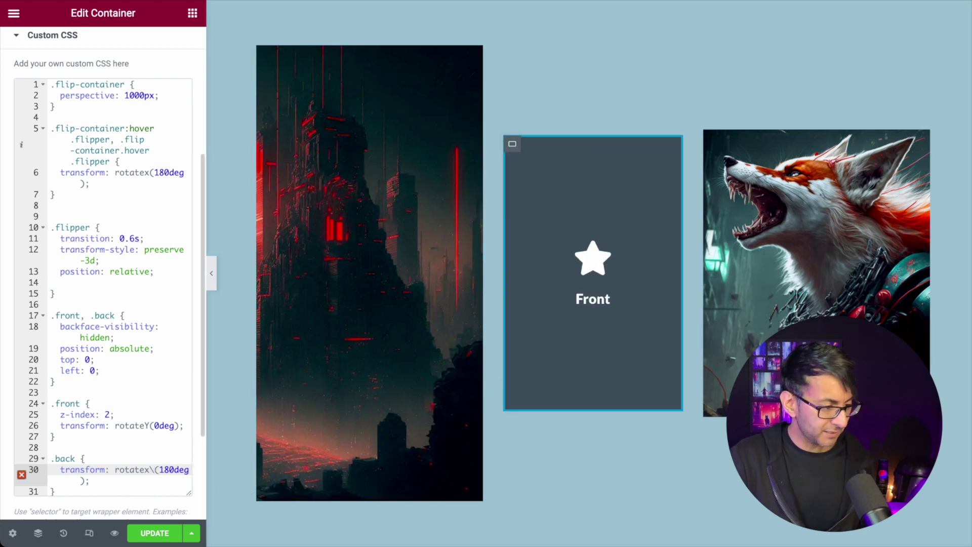
pyautogui.press('BackSpace')
pyautogui.press('BackSpace')
pyautogui.write('y')
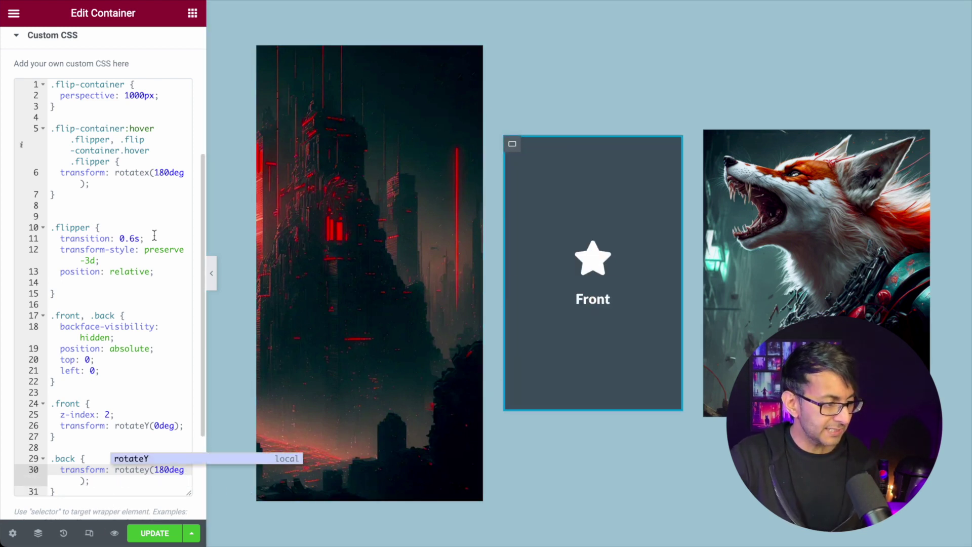
pyautogui.click(150, 173)
pyautogui.press('BackSpace')
pyautogui.write('y')
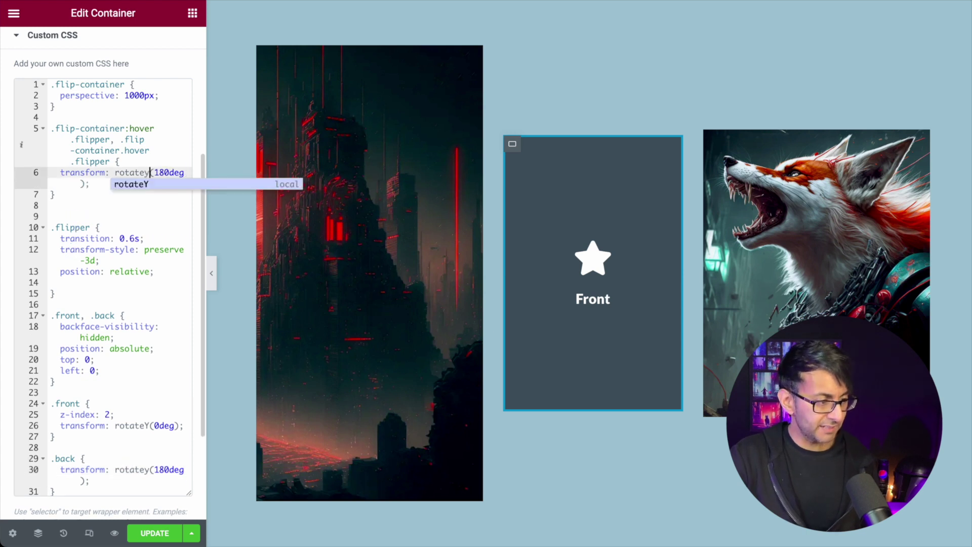
pyautogui.moveTo(606, 289)
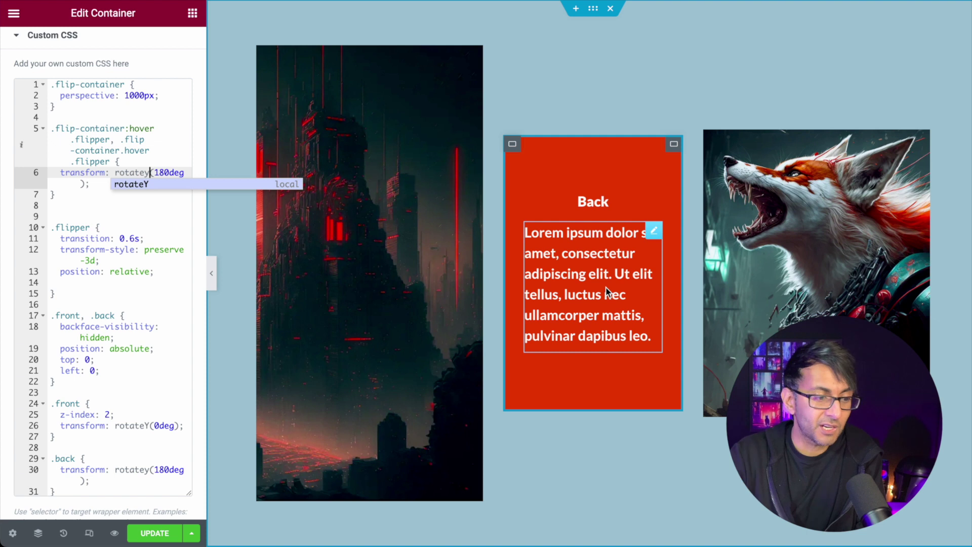
pyautogui.press('Escape')
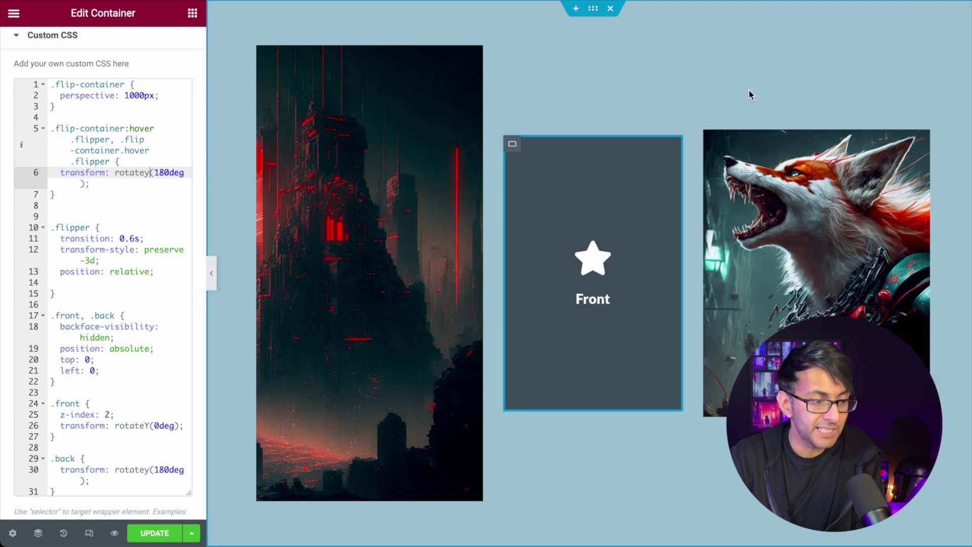